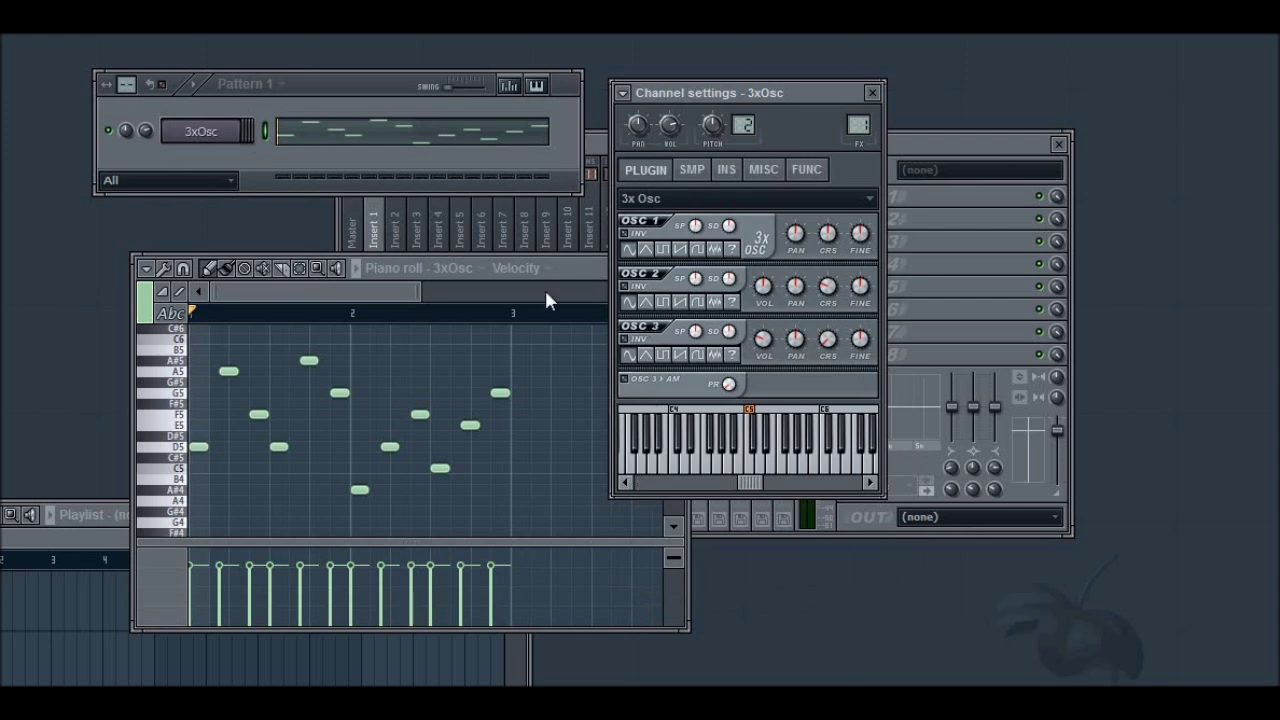
Widen the piano roll zoom, reposition the 3xOsc settings window, and play the melody pattern
left_click_drag(418, 295, 457, 303)
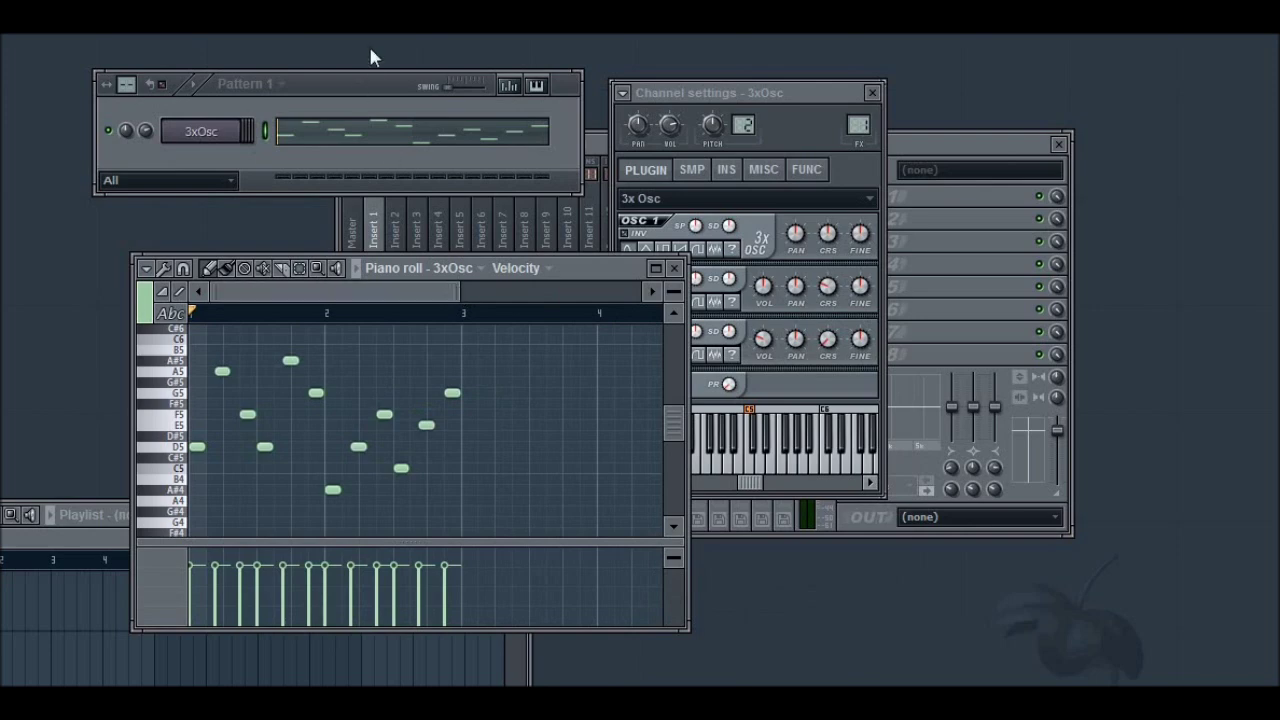
left_click(227, 134)
left_click(227, 134)
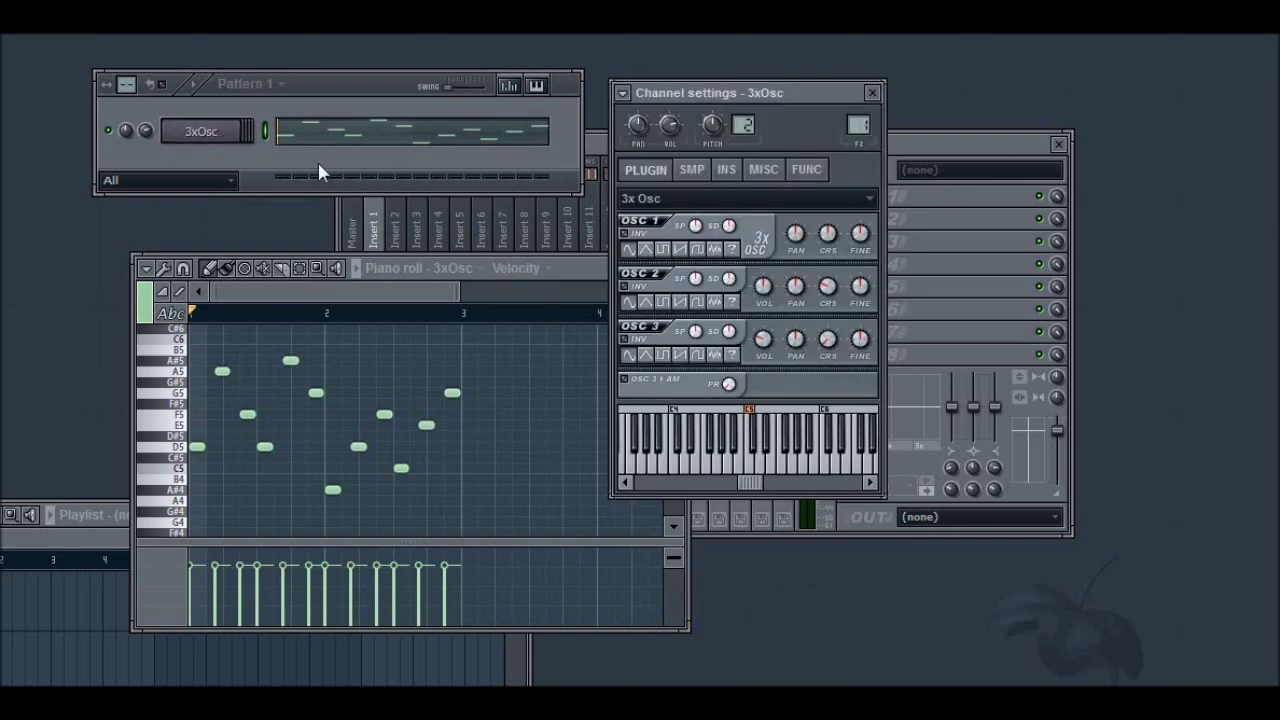
left_click_drag(801, 94, 288, 92)
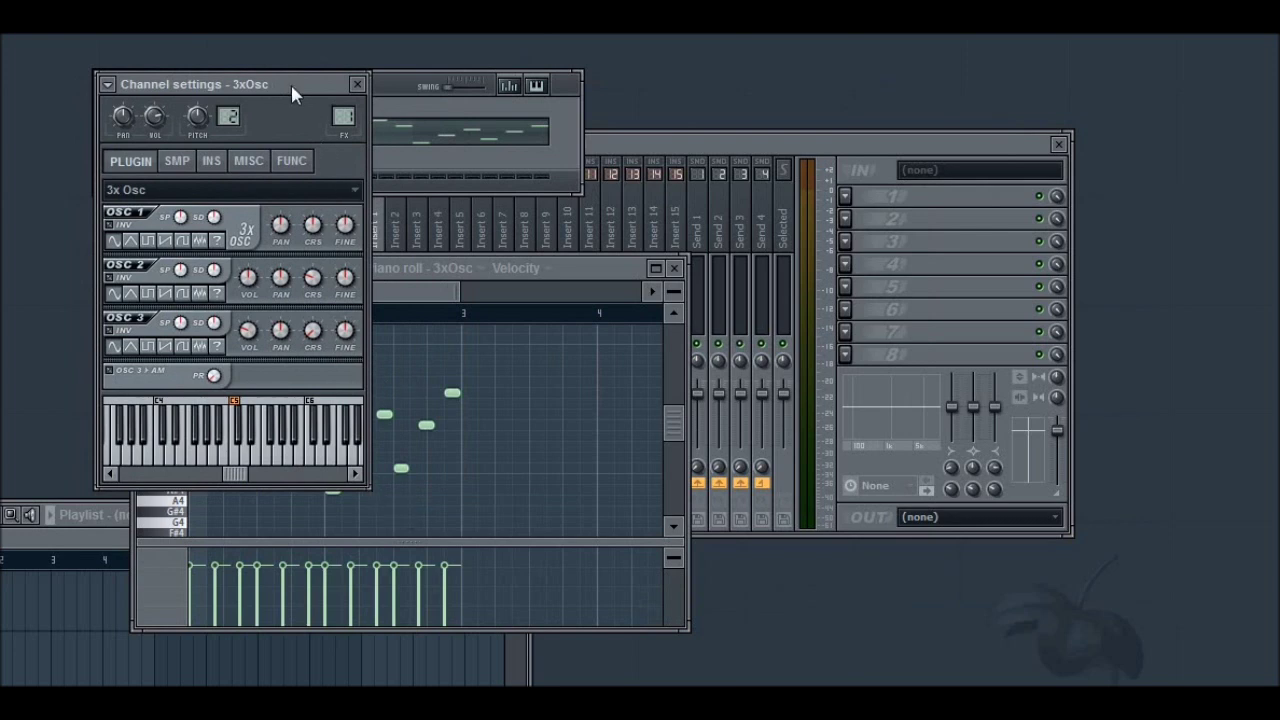
left_click_drag(291, 84, 360, 136)
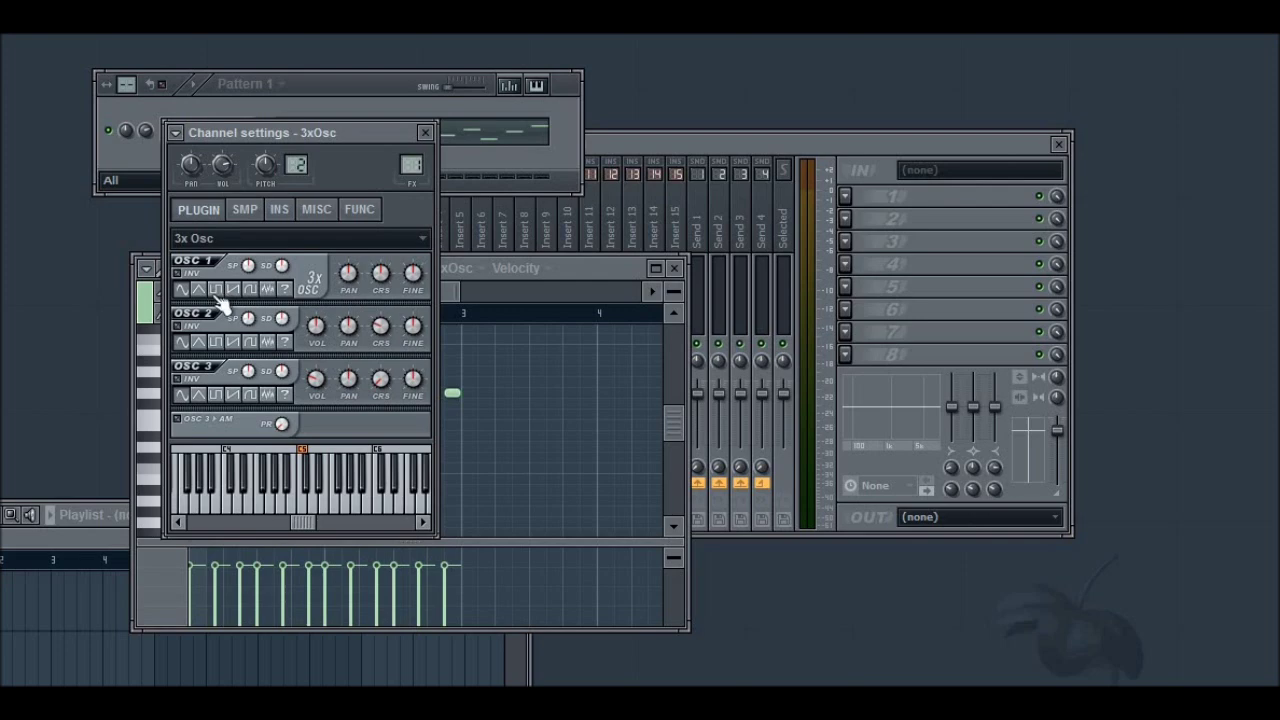
left_click_drag(312, 137, 430, 183)
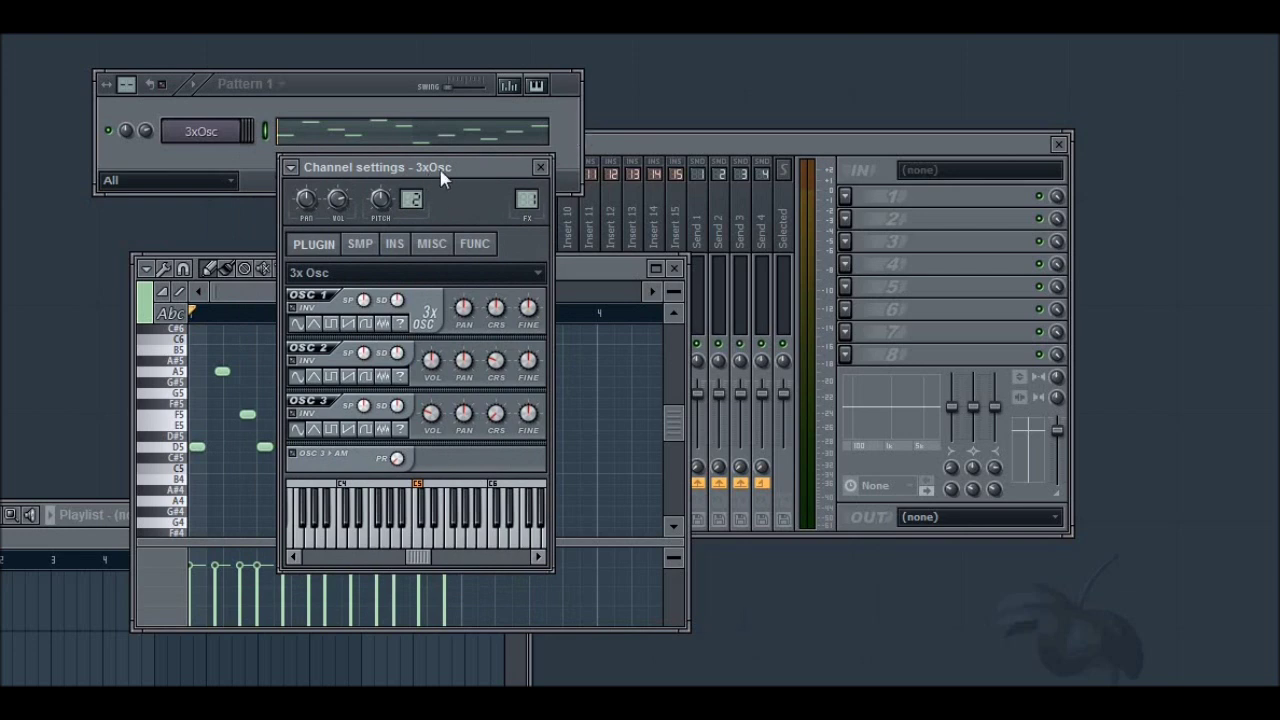
left_click_drag(443, 178, 893, 182)
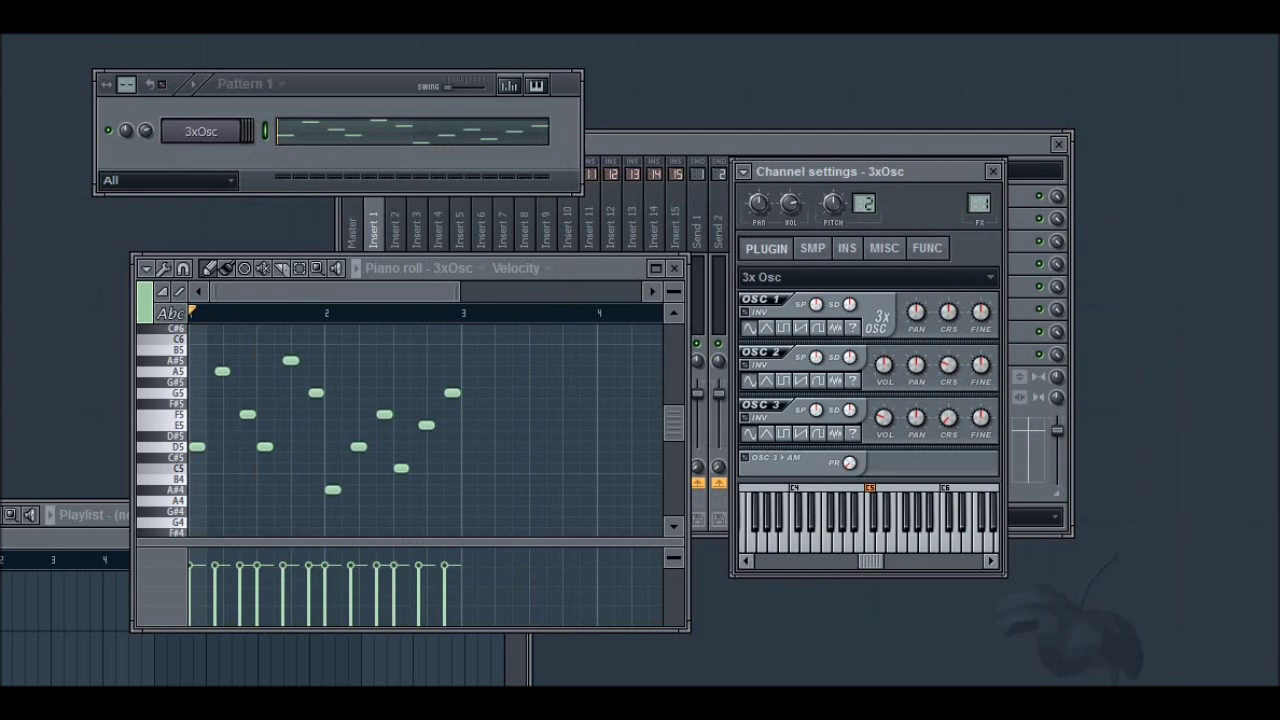
key("space")
key("space")
Move the 3xOsc settings aside and audition the synth on a few keys
left_click_drag(905, 157, 523, 67)
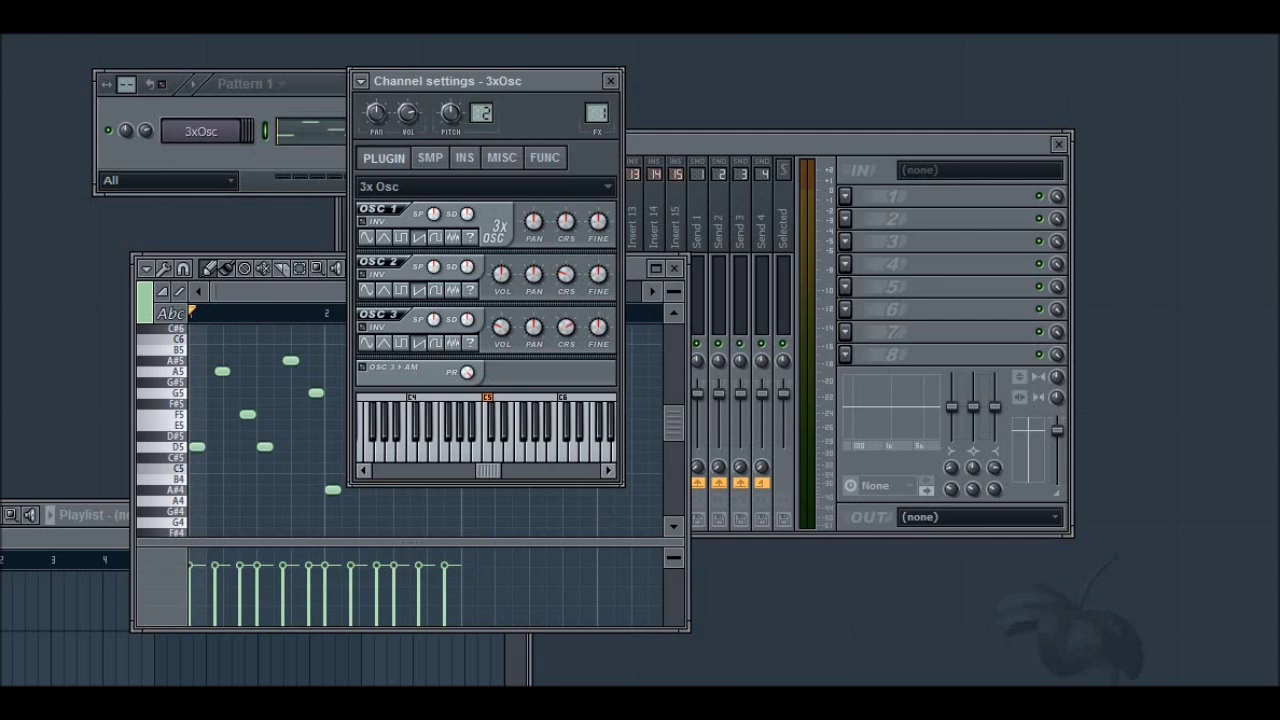
left_click(491, 449)
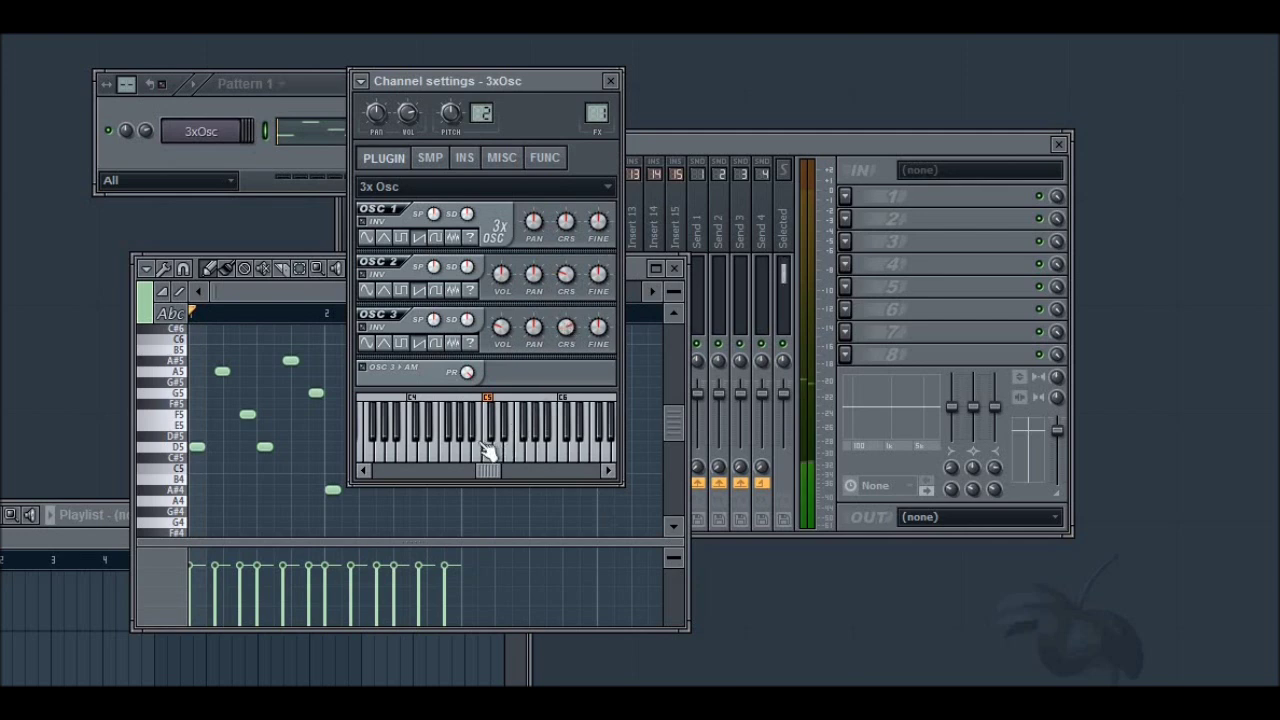
left_click(466, 440)
left_click(570, 450)
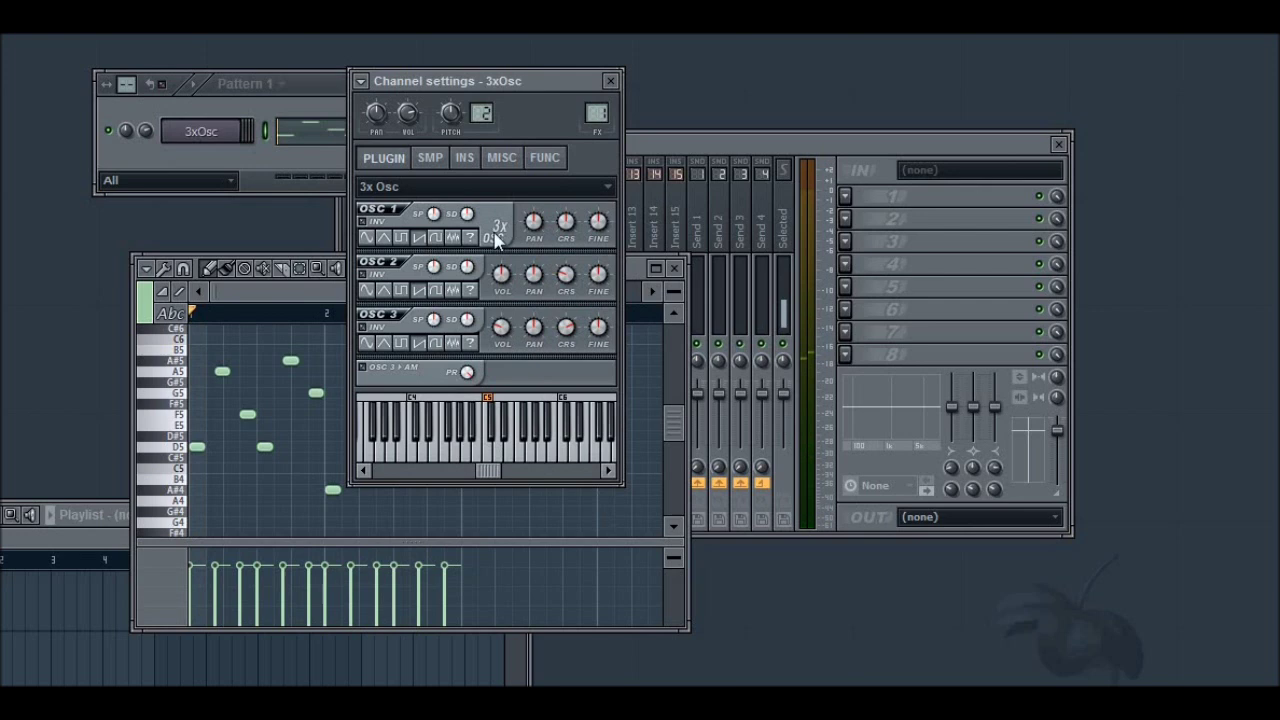
Lower OSC 1's stereo detune (SD) and replay notes to hear the change
left_click_drag(469, 222, 469, 250)
left_click(463, 443)
left_click(529, 434)
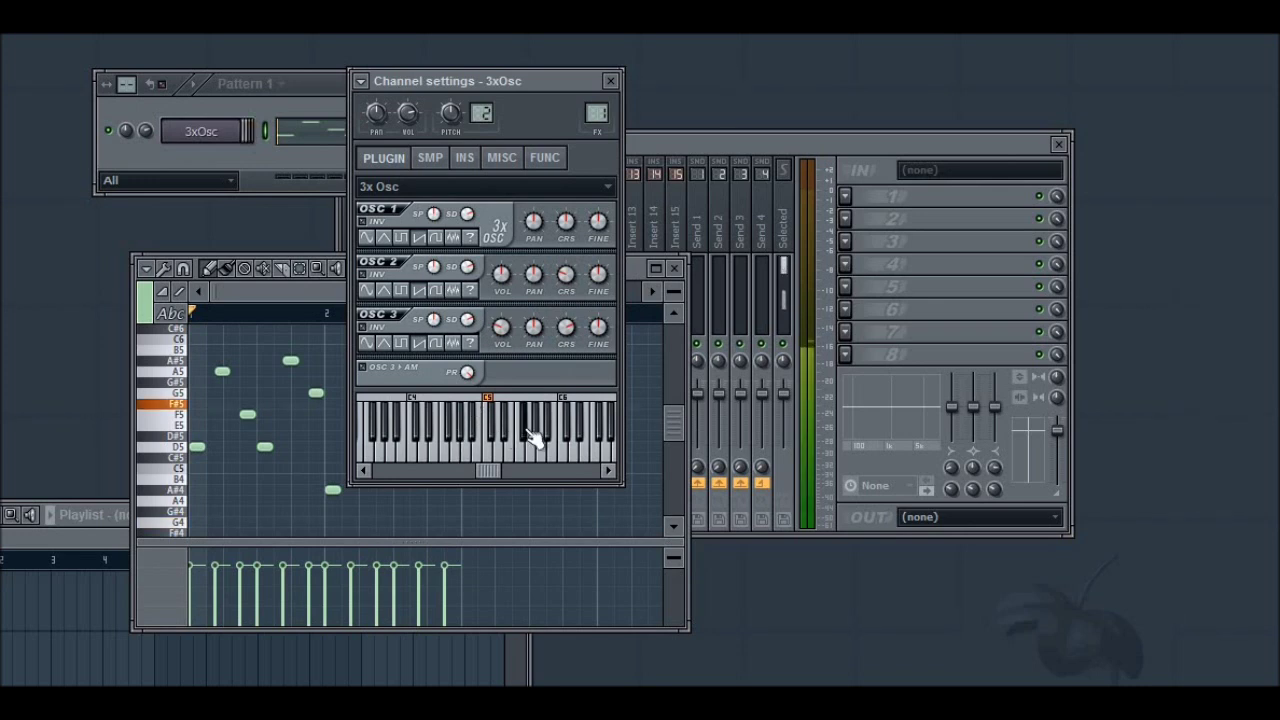
left_click(595, 450)
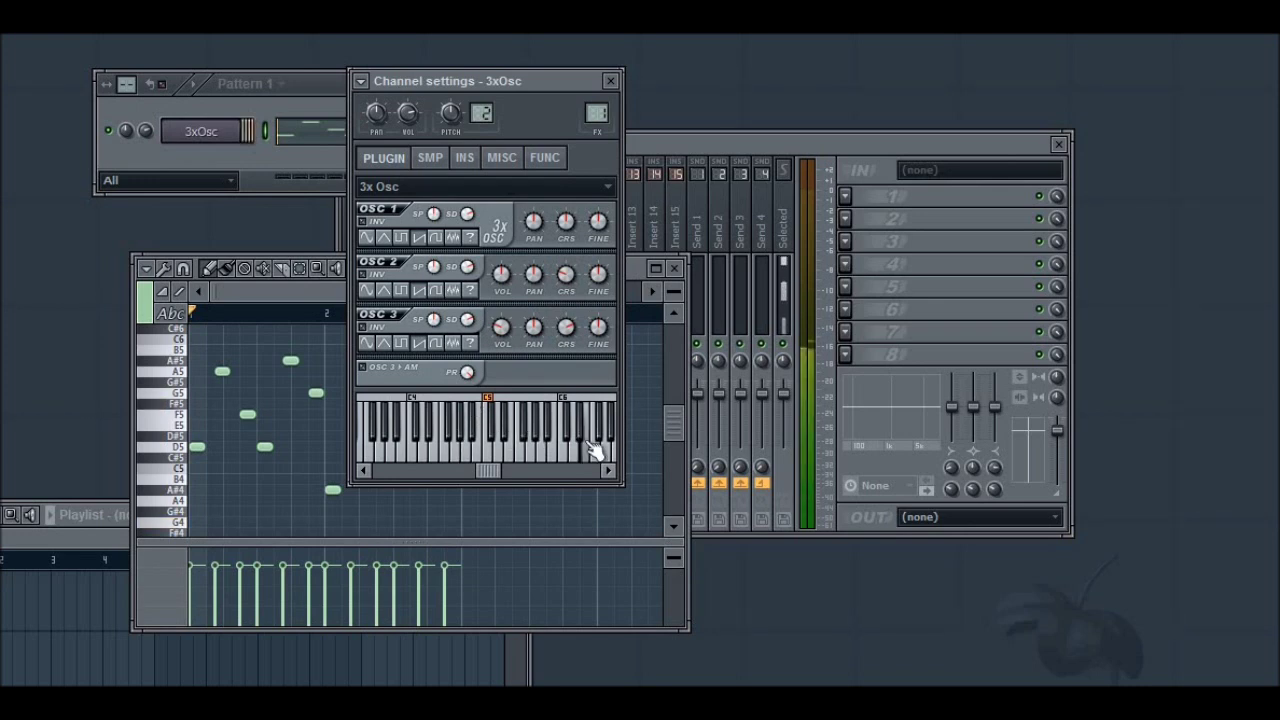
Apply the Fat - 8 voices echo delay / fat mode preset in the FUNC tab
left_click(548, 164)
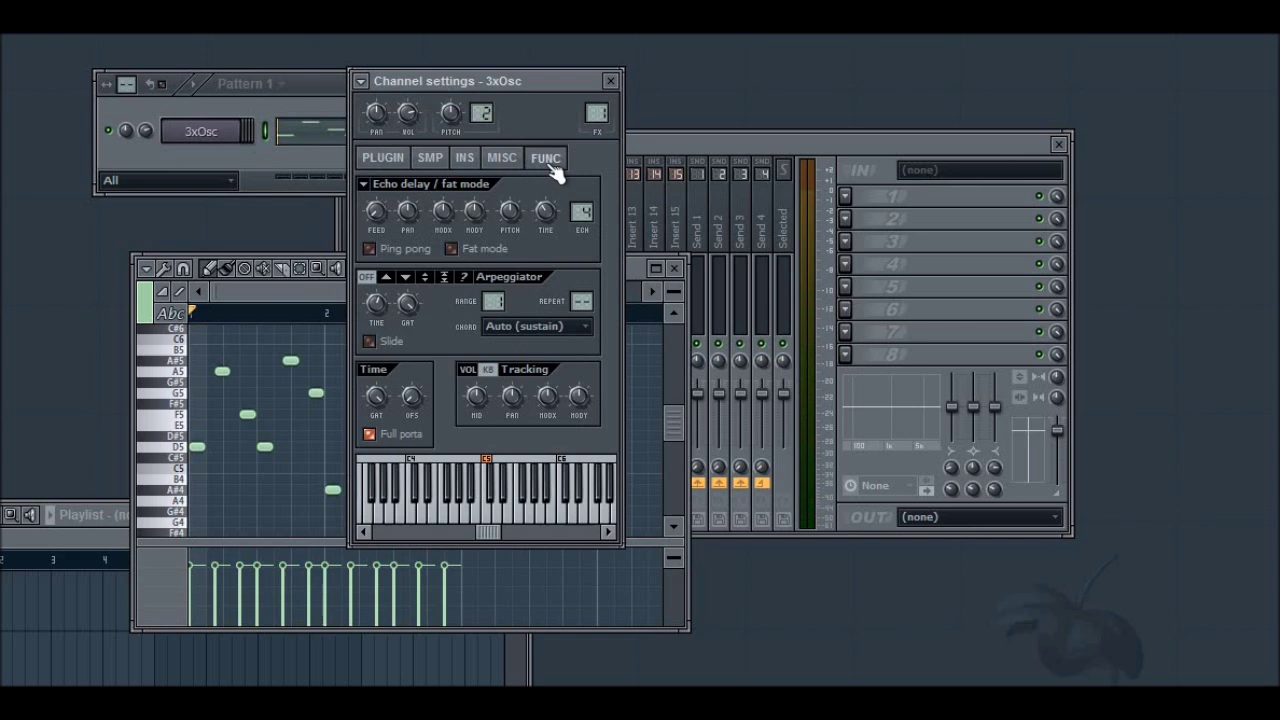
left_click(366, 188)
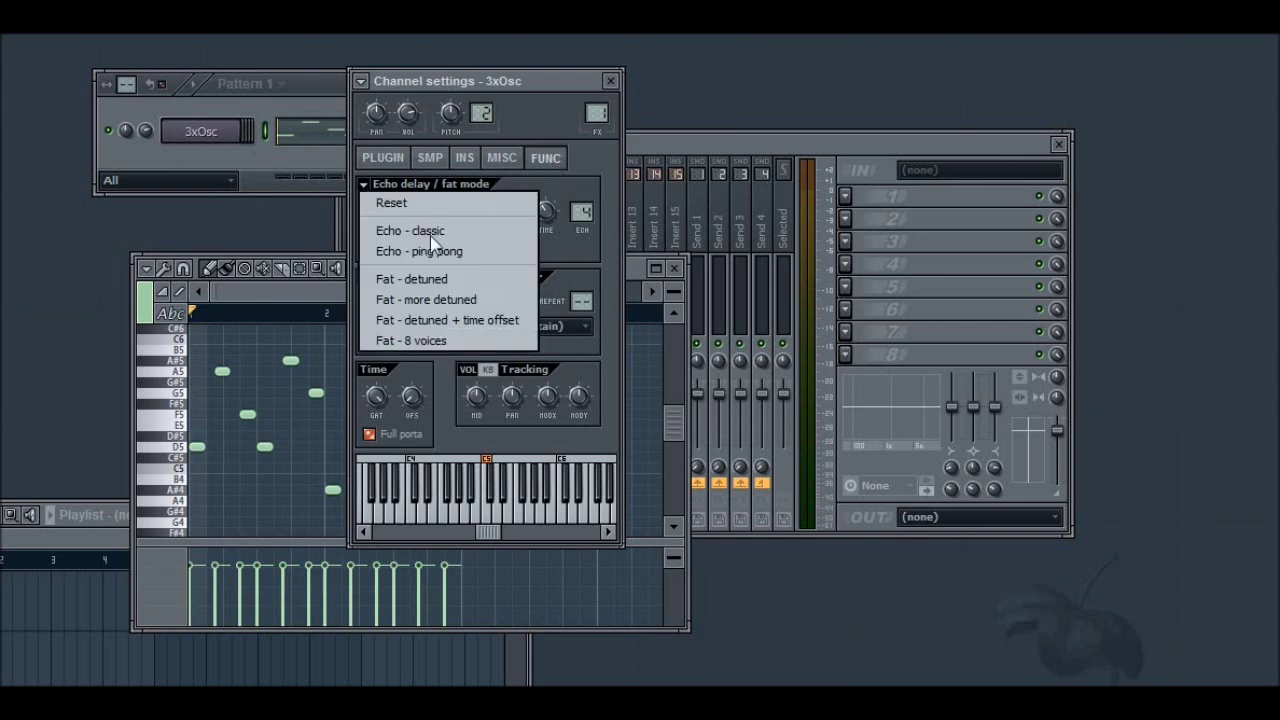
left_click(385, 202)
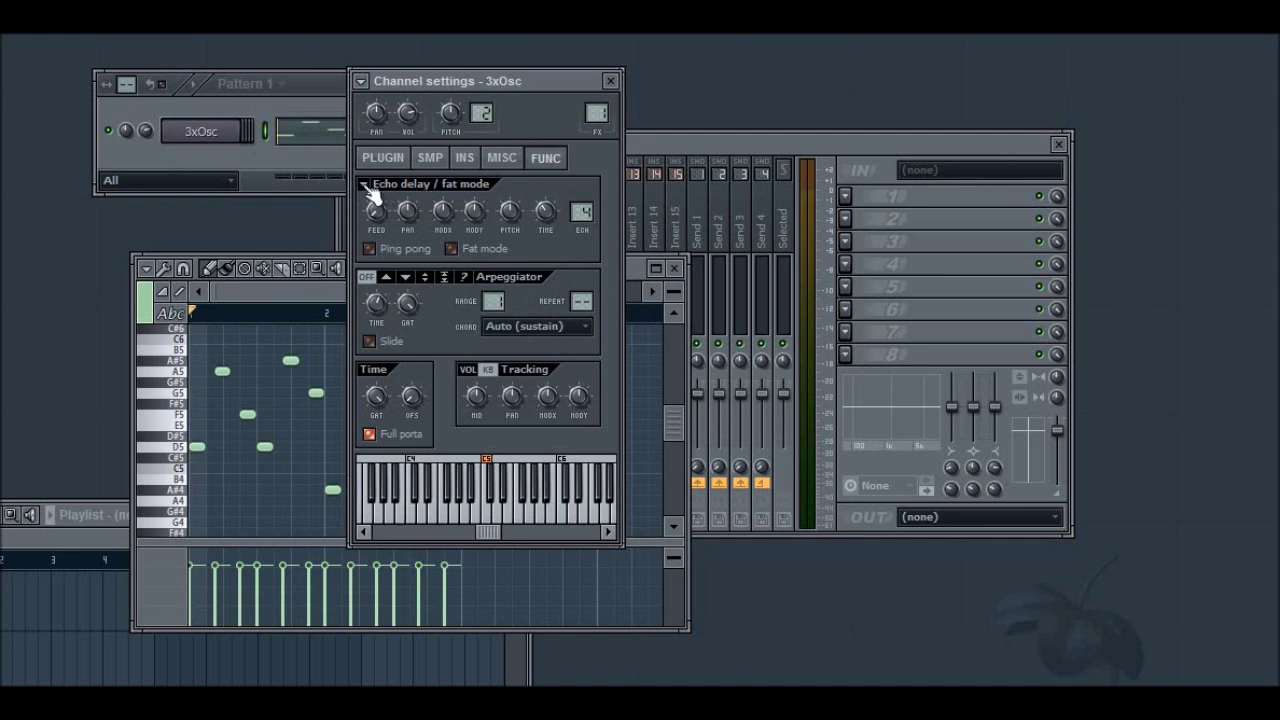
left_click(367, 188)
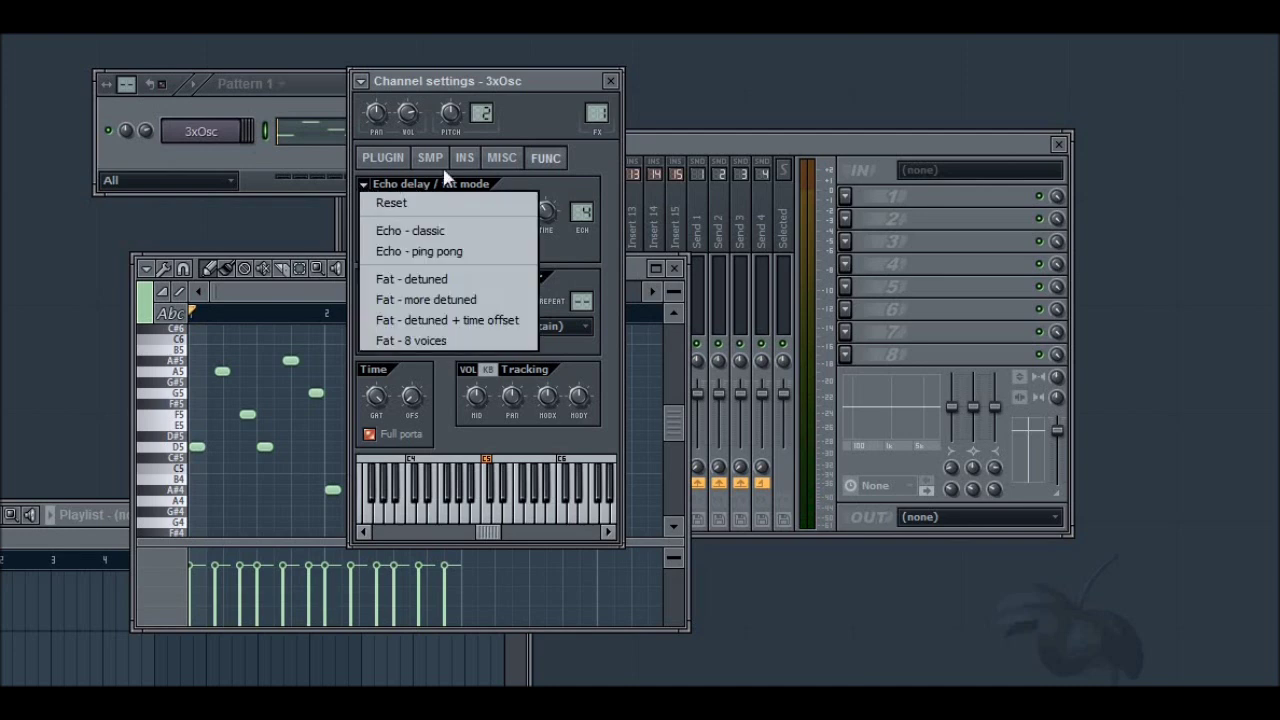
left_click(432, 341)
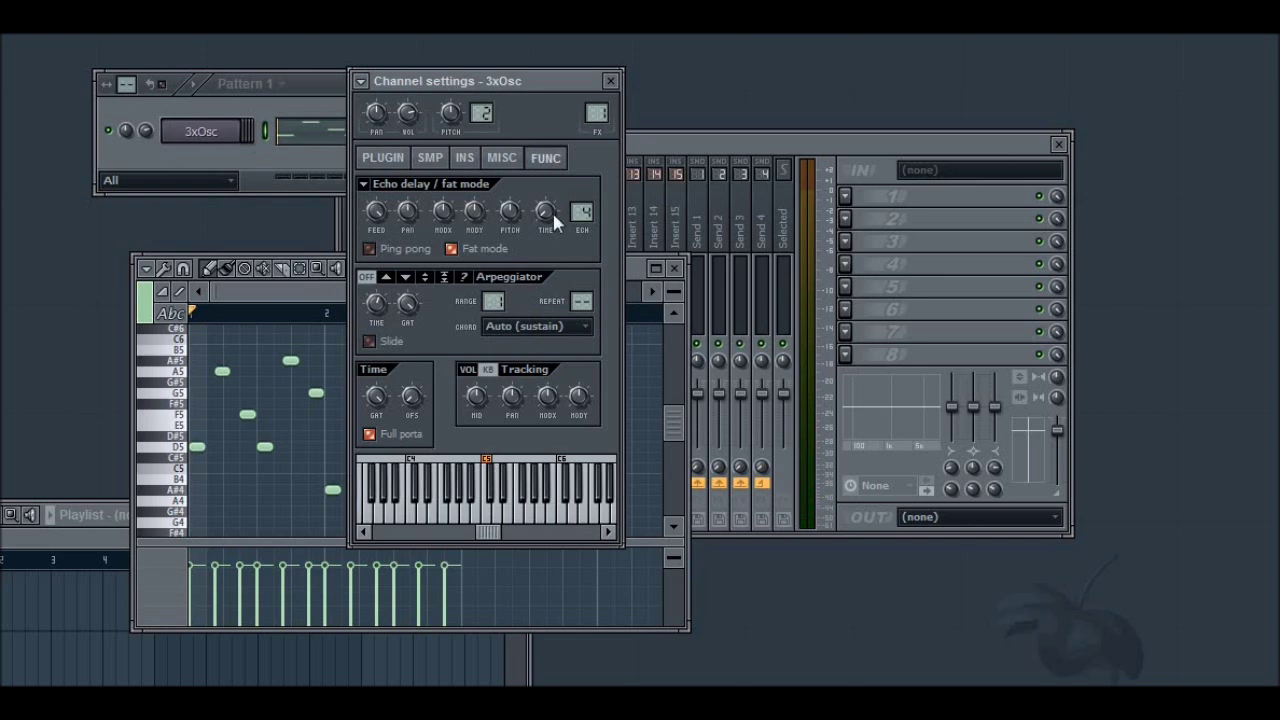
Raise the echo count from 4 to 10 and audition the fattened sound
left_click_drag(581, 211, 581, 195)
left_click(524, 512)
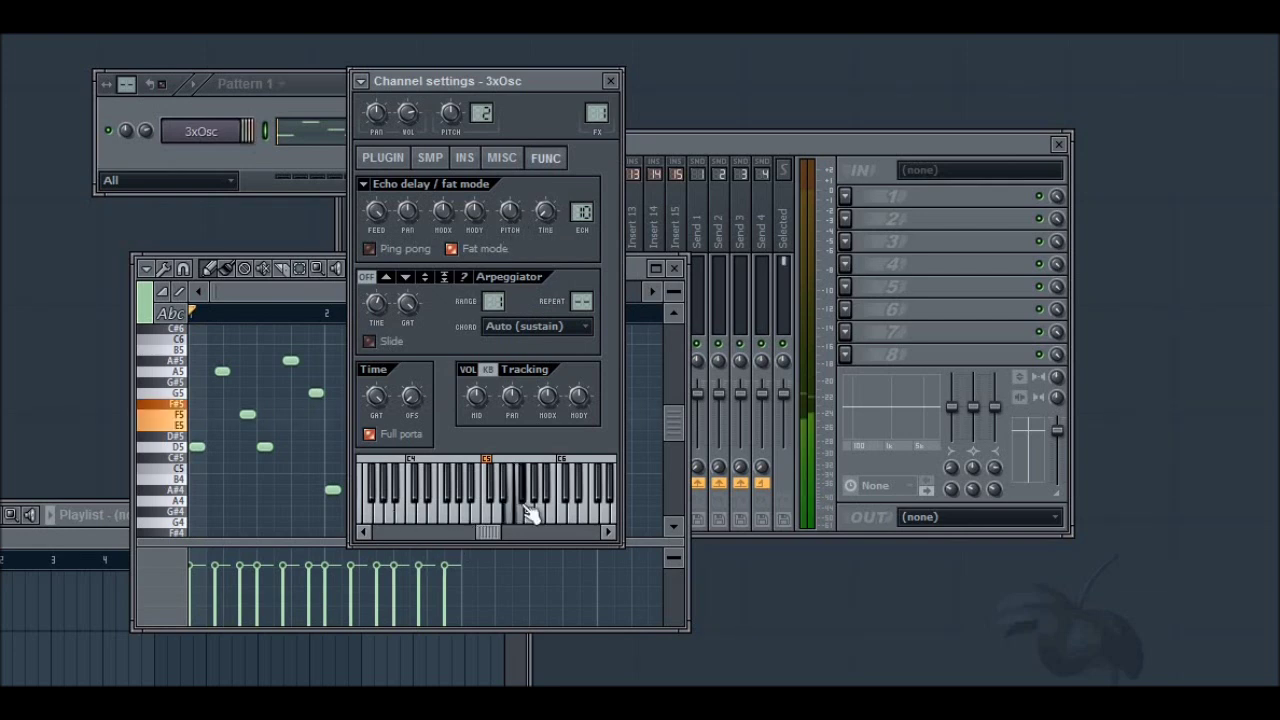
left_click(595, 502)
left_click(531, 522)
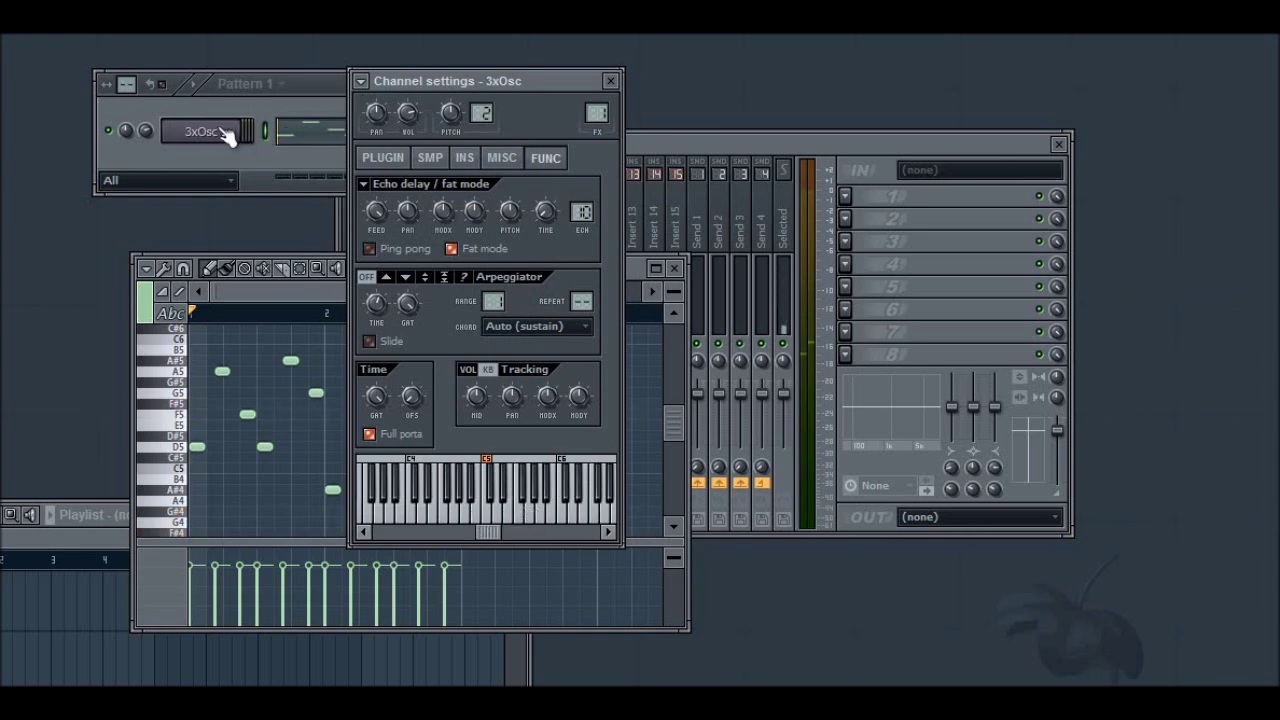
Route the 3xOsc to its own free mixer track and test it with notes
left_click(362, 82)
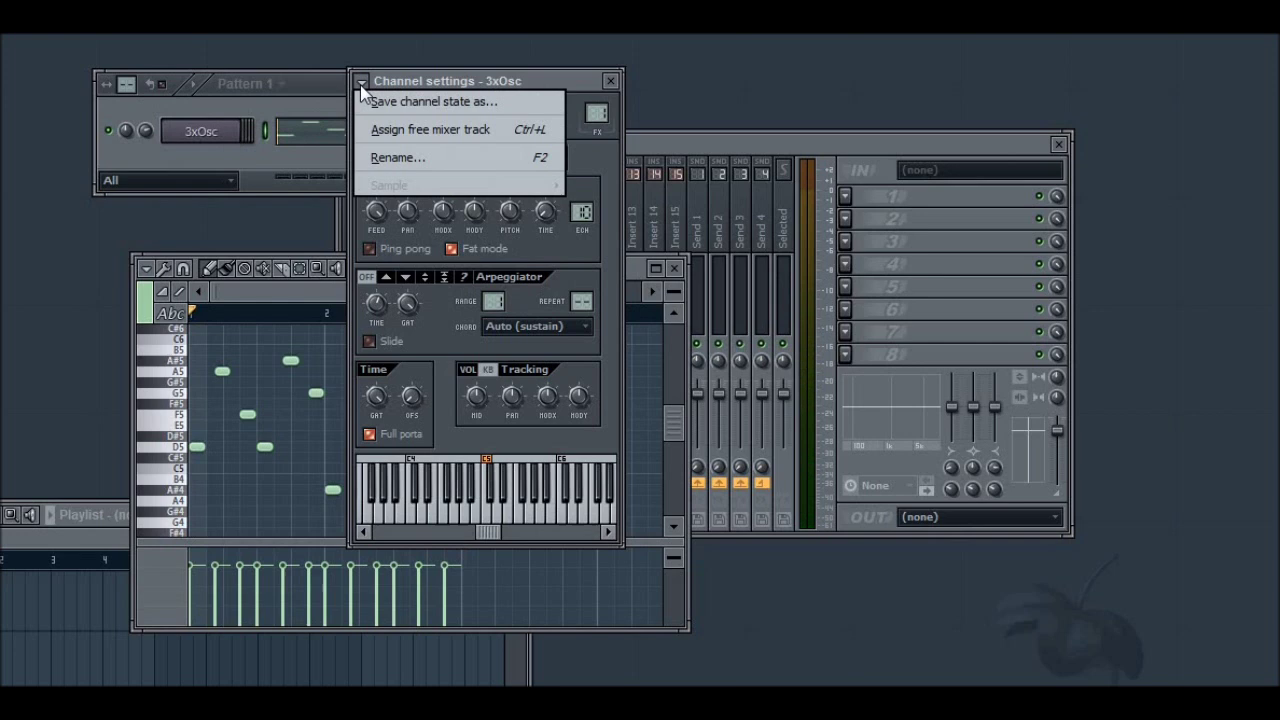
left_click(385, 127)
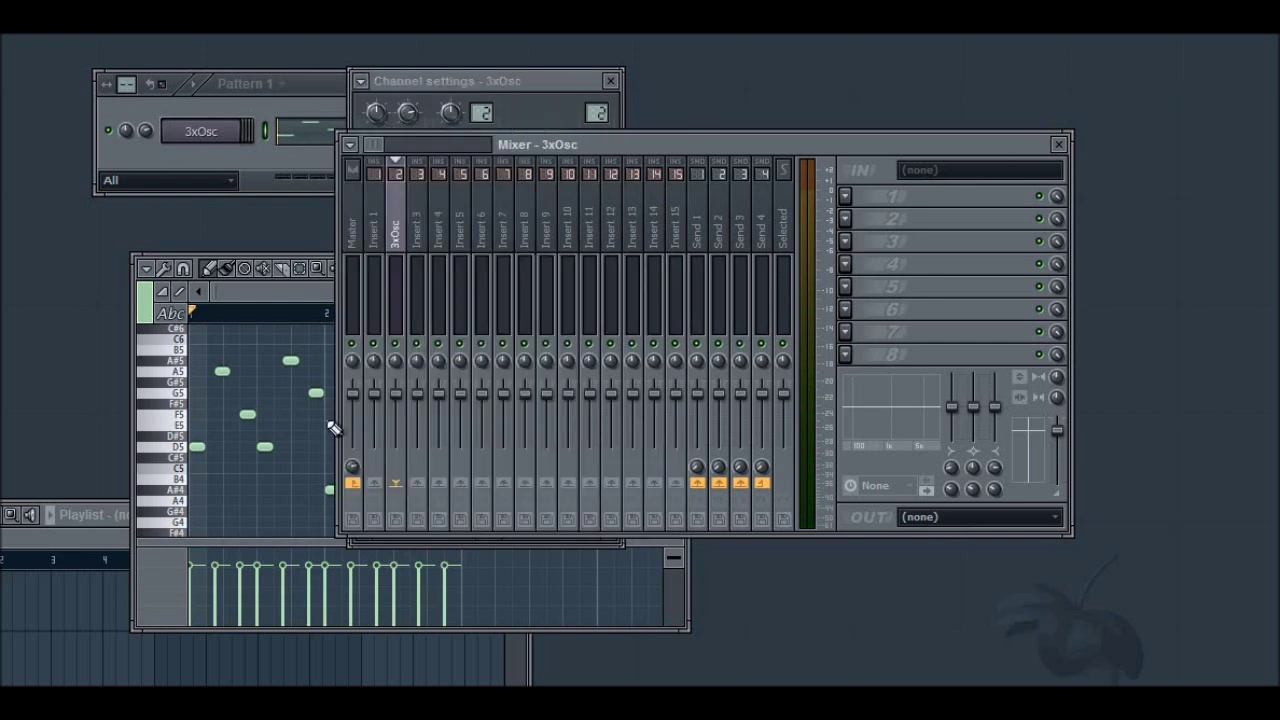
left_click(548, 120)
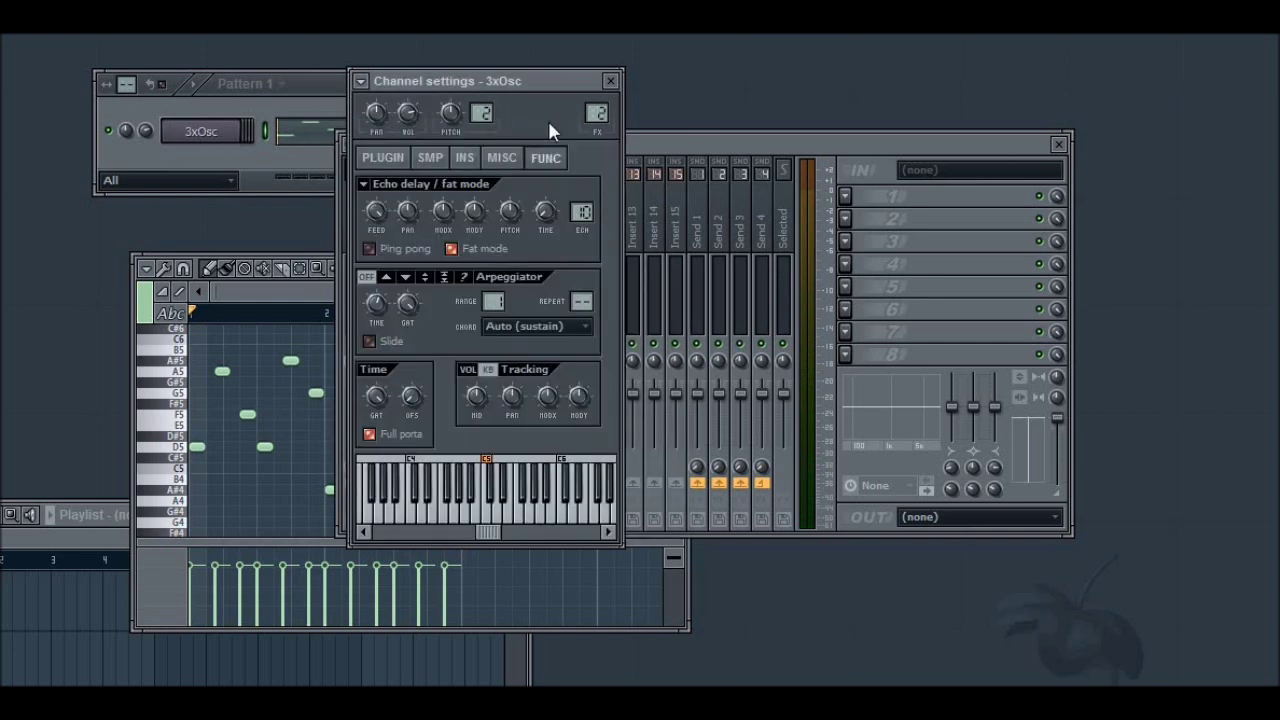
left_click(410, 490)
left_click(536, 495)
Load Fruity Multiband Compressor into the track's first slot and apply a preset
left_click(670, 142)
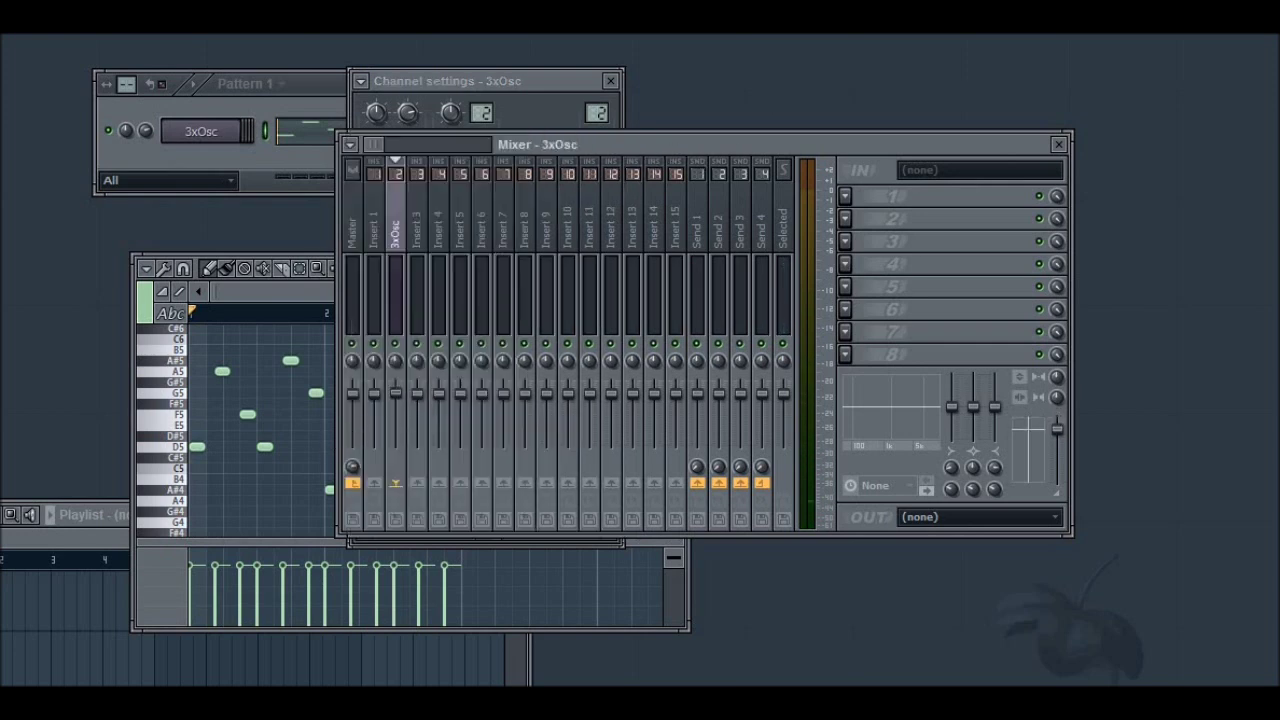
left_click(846, 197)
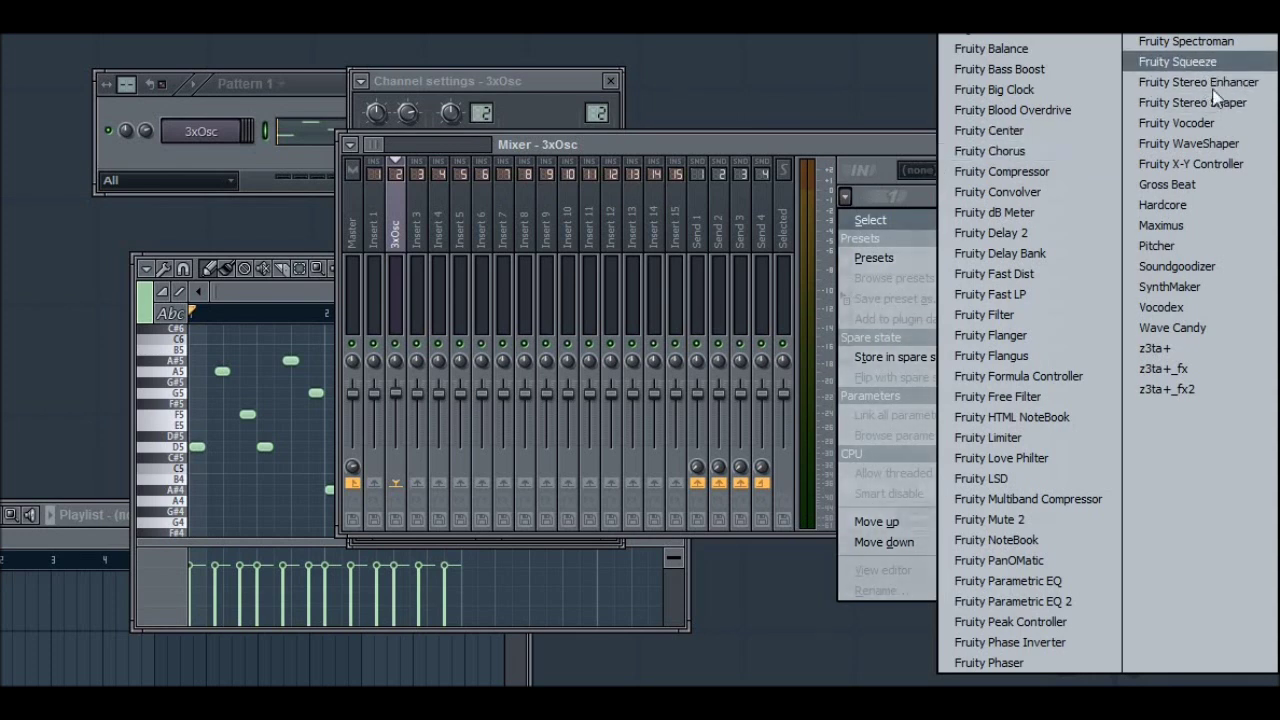
left_click(1070, 499)
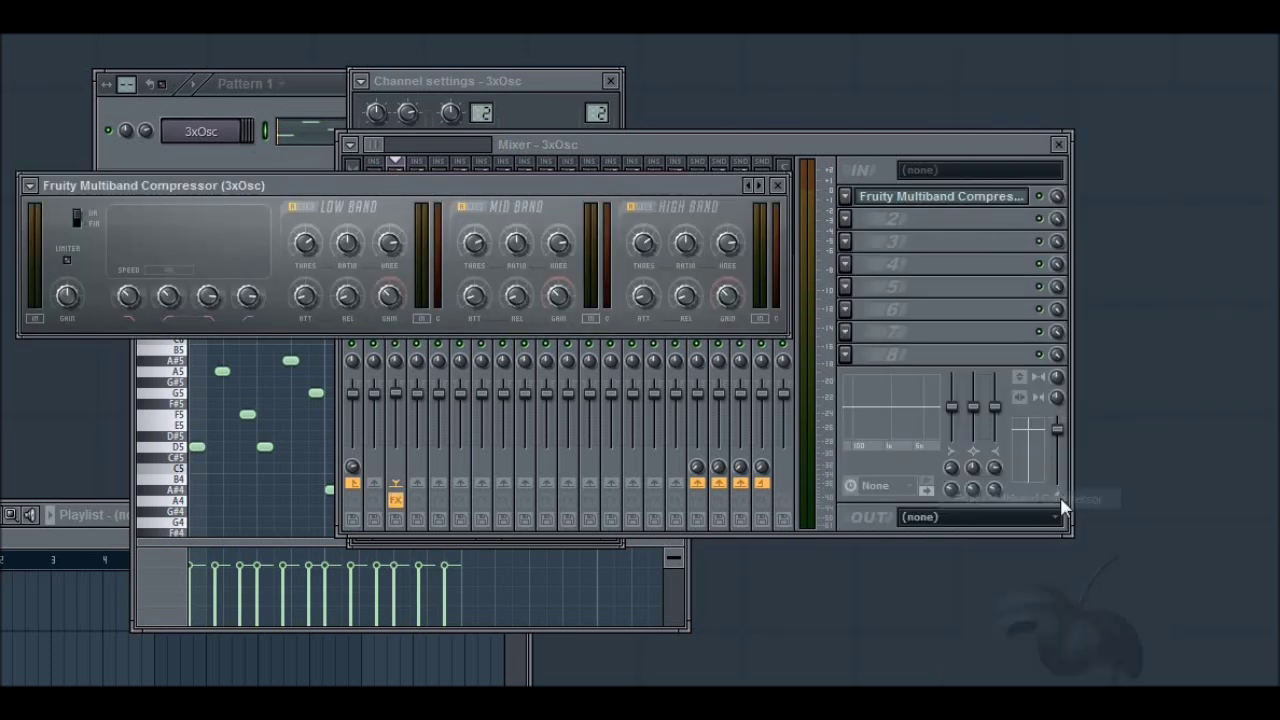
left_click(31, 186)
mouse_move(105, 243)
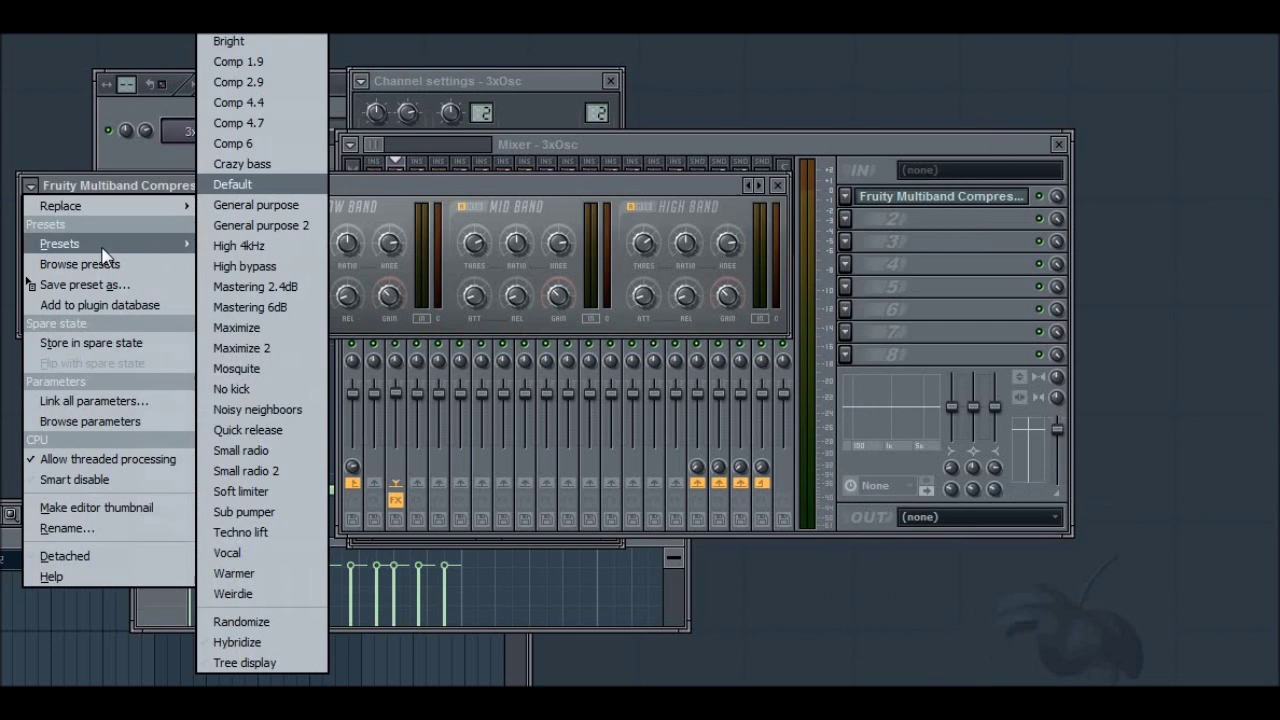
left_click(276, 303)
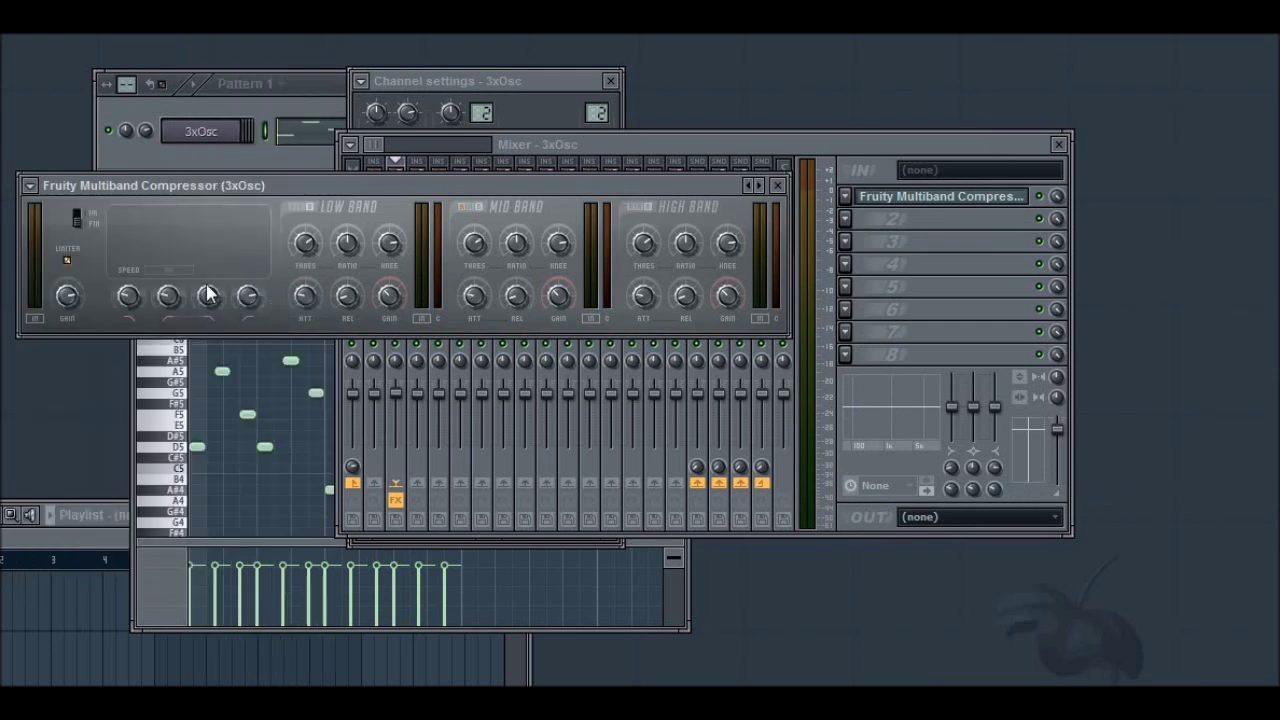
Play a test note on the 3xOsc through the compressor
left_click(545, 112)
left_click(466, 518)
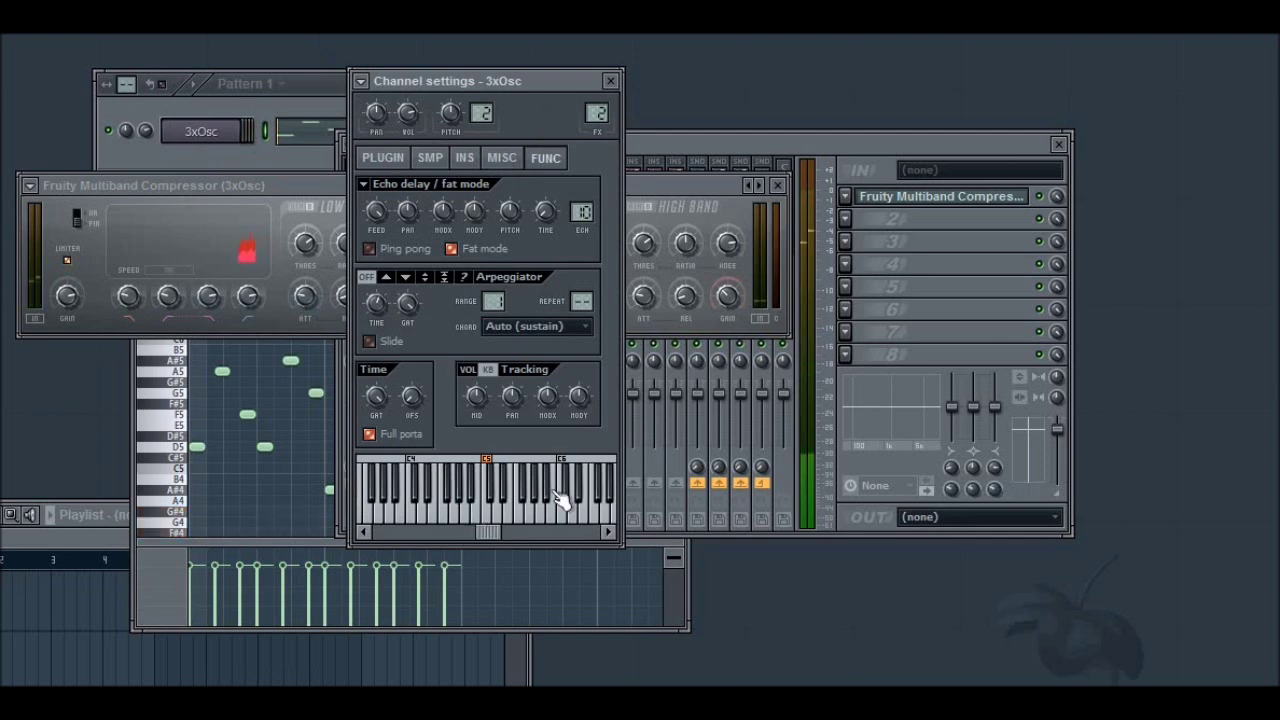
left_click(717, 172)
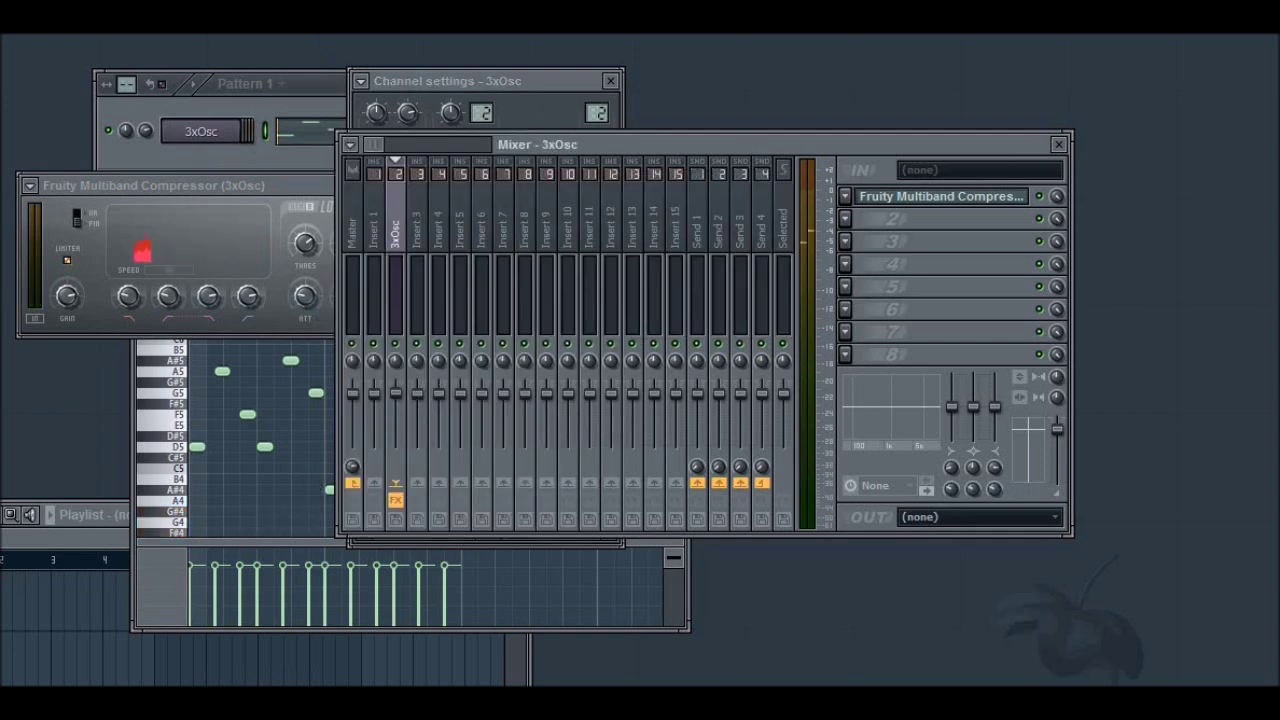
Load Fruity Reeverb 2 into the second effect slot and play a test note
left_click(860, 222)
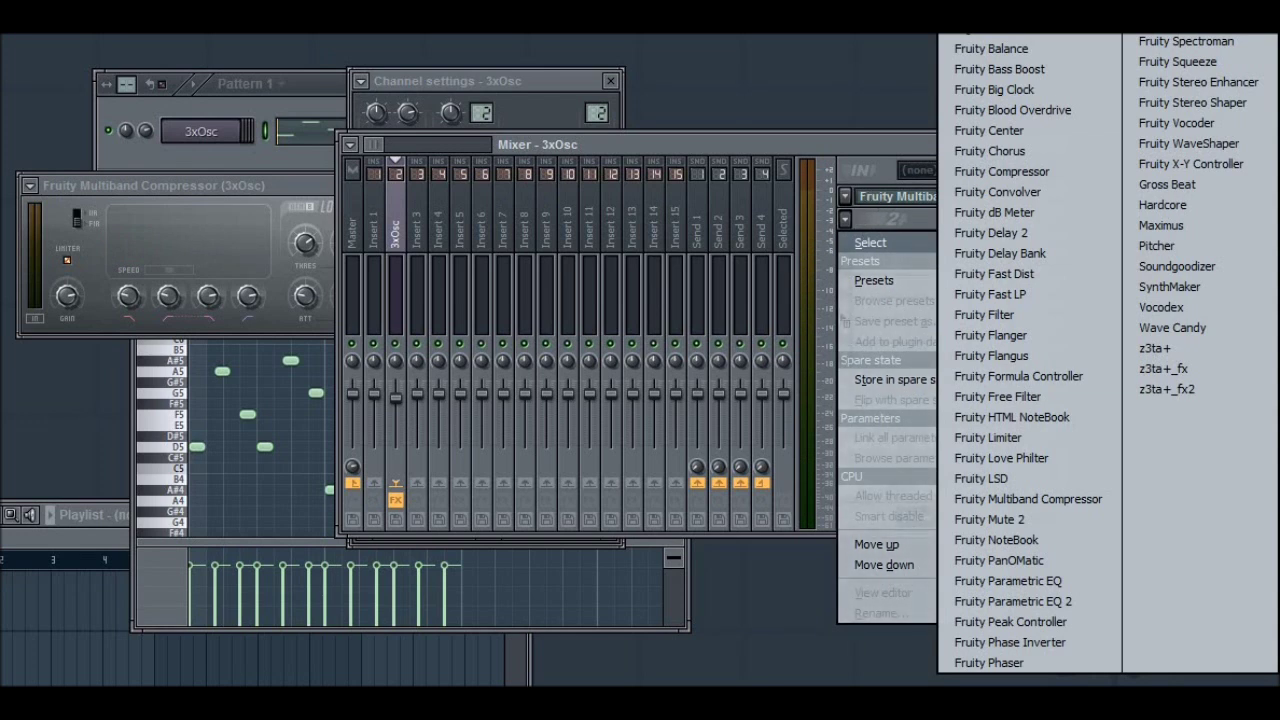
left_click(990, 670)
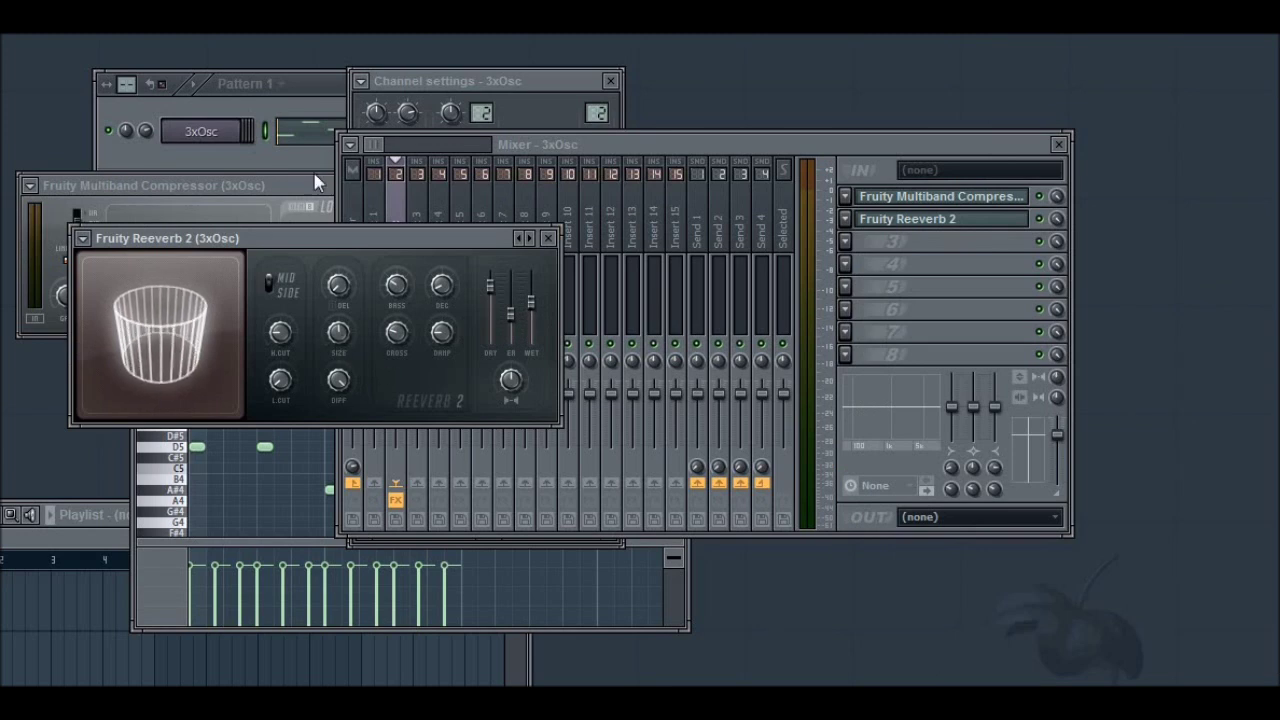
left_click(545, 113)
left_click(552, 510)
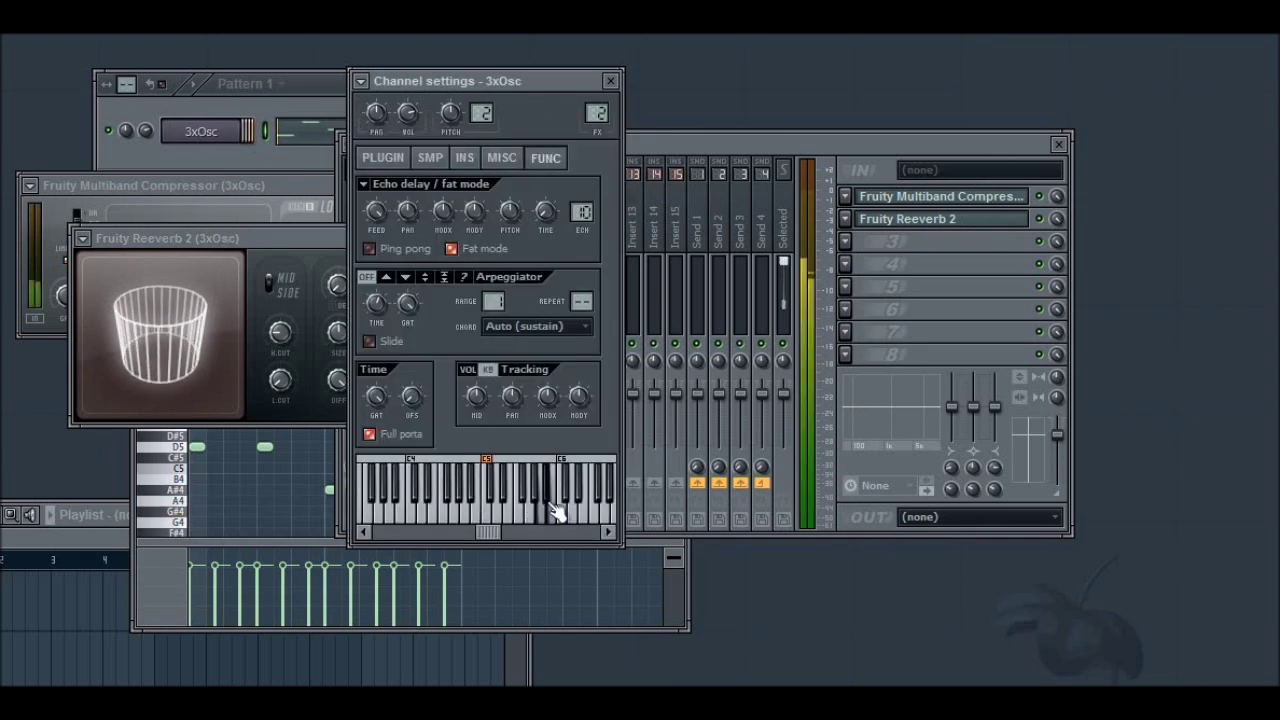
Load Fruity Delay 2 into slot 3 and snap its delay time to steps
left_click(845, 241)
mouse_move(870, 265)
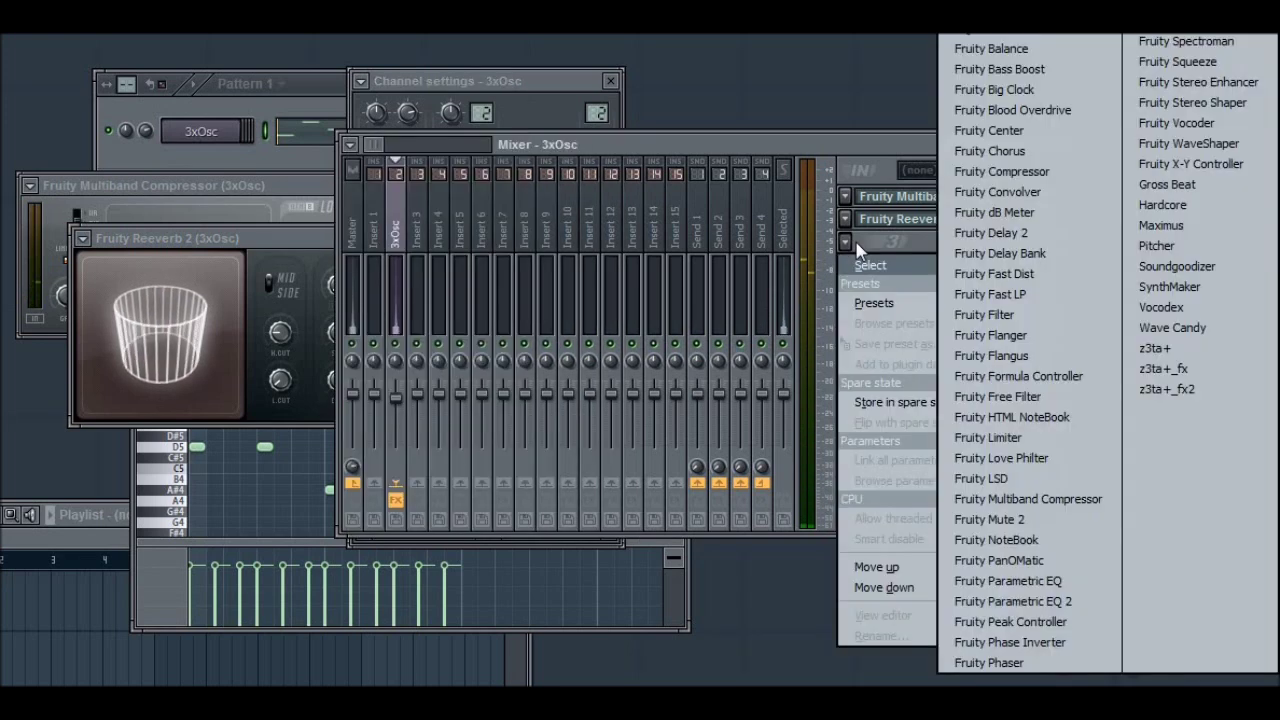
left_click(1016, 236)
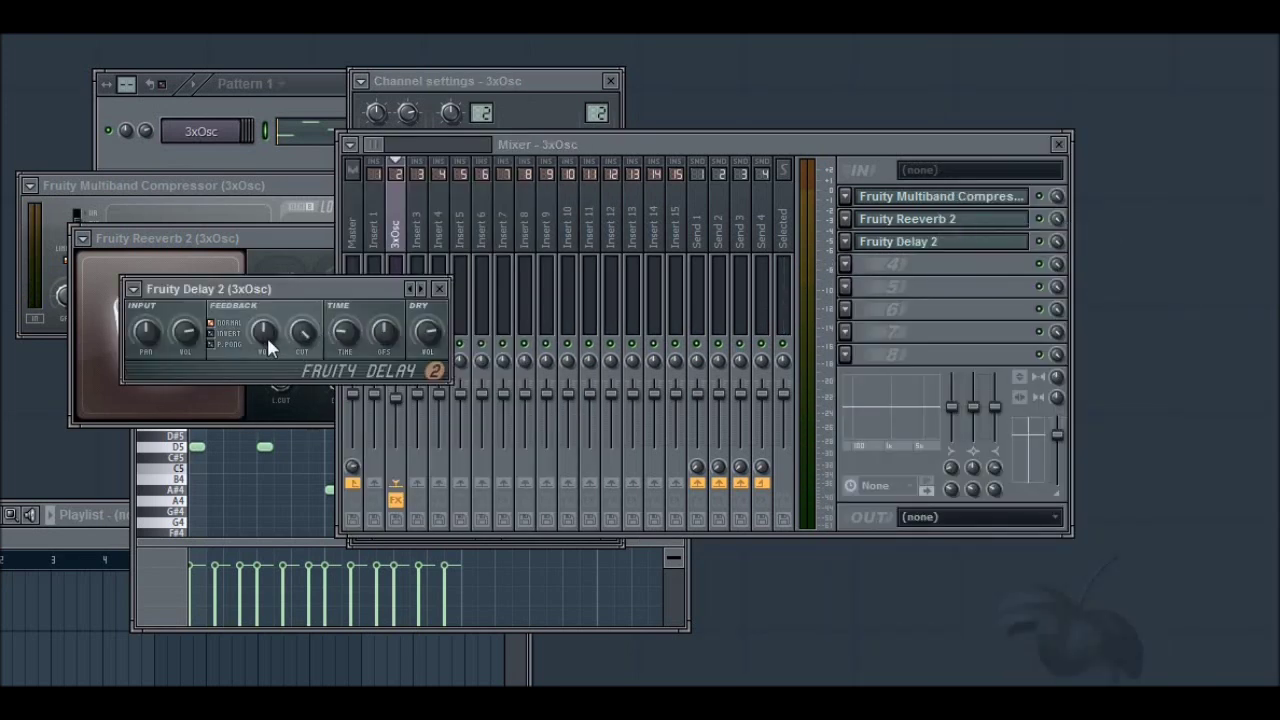
right_click(345, 330)
mouse_move(440, 360)
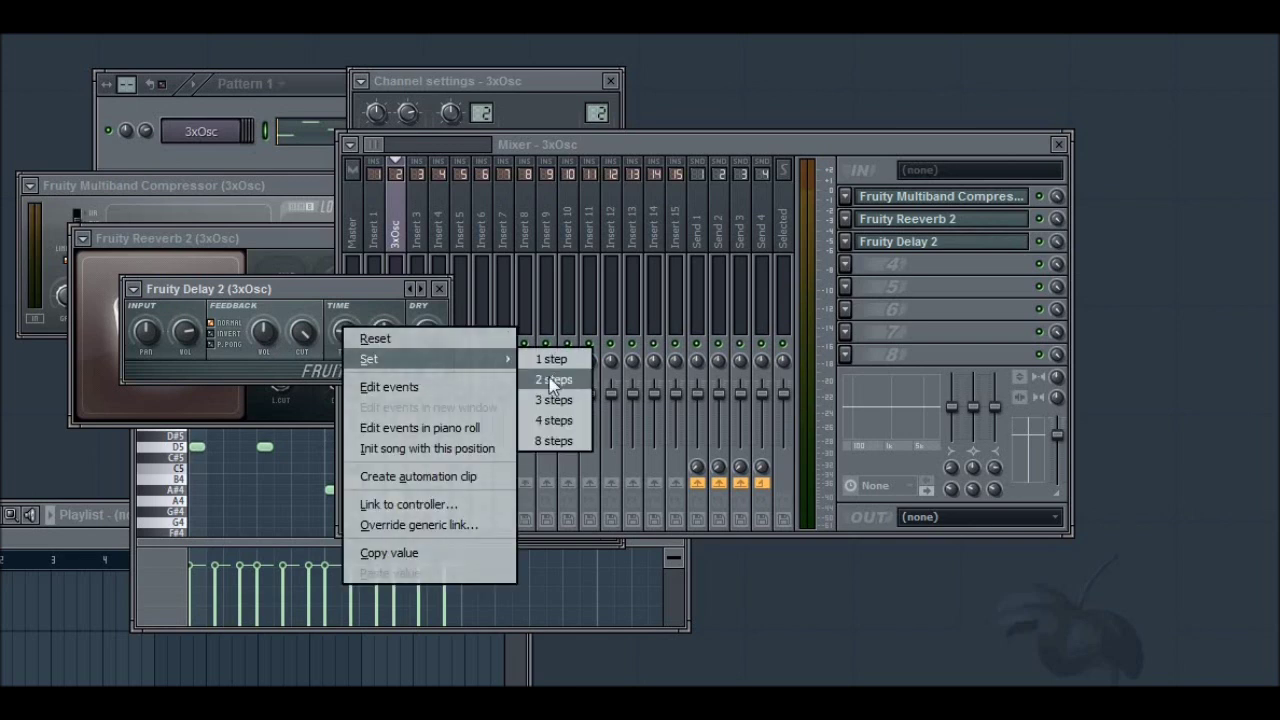
left_click(552, 421)
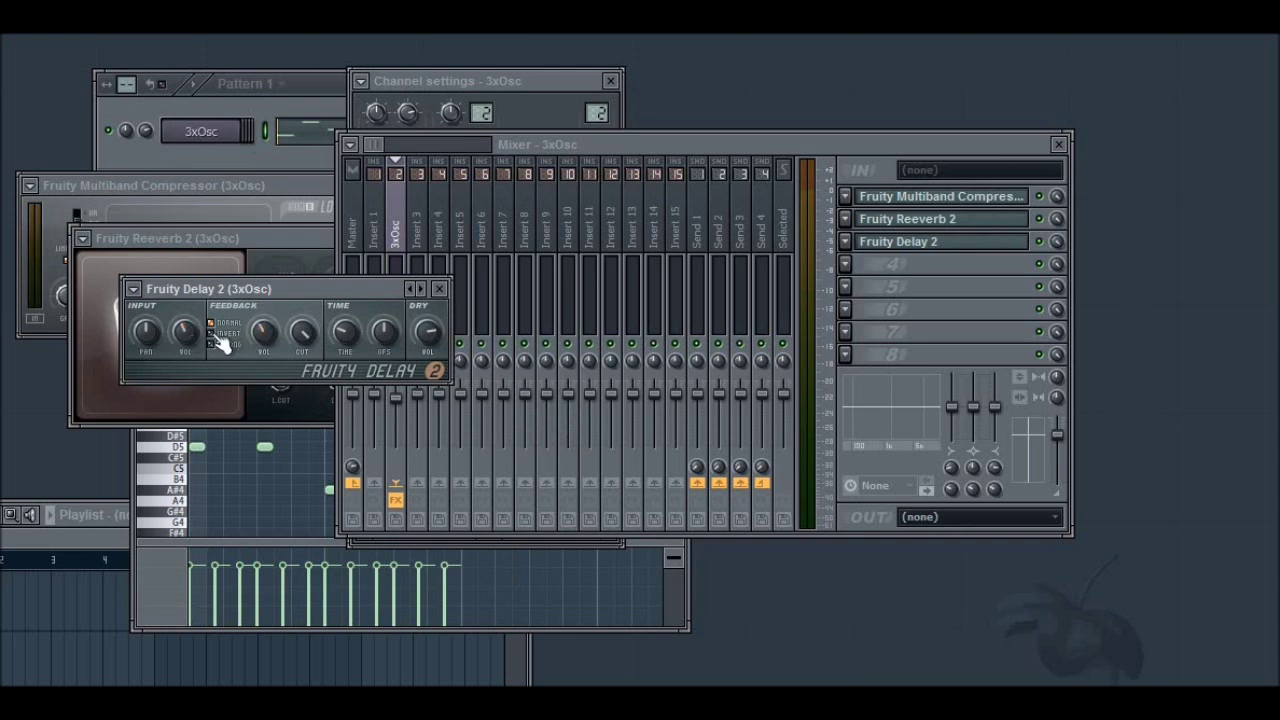
Play several notes on the 3xOsc to hear the delay echoes
left_click(540, 93)
left_click(474, 466)
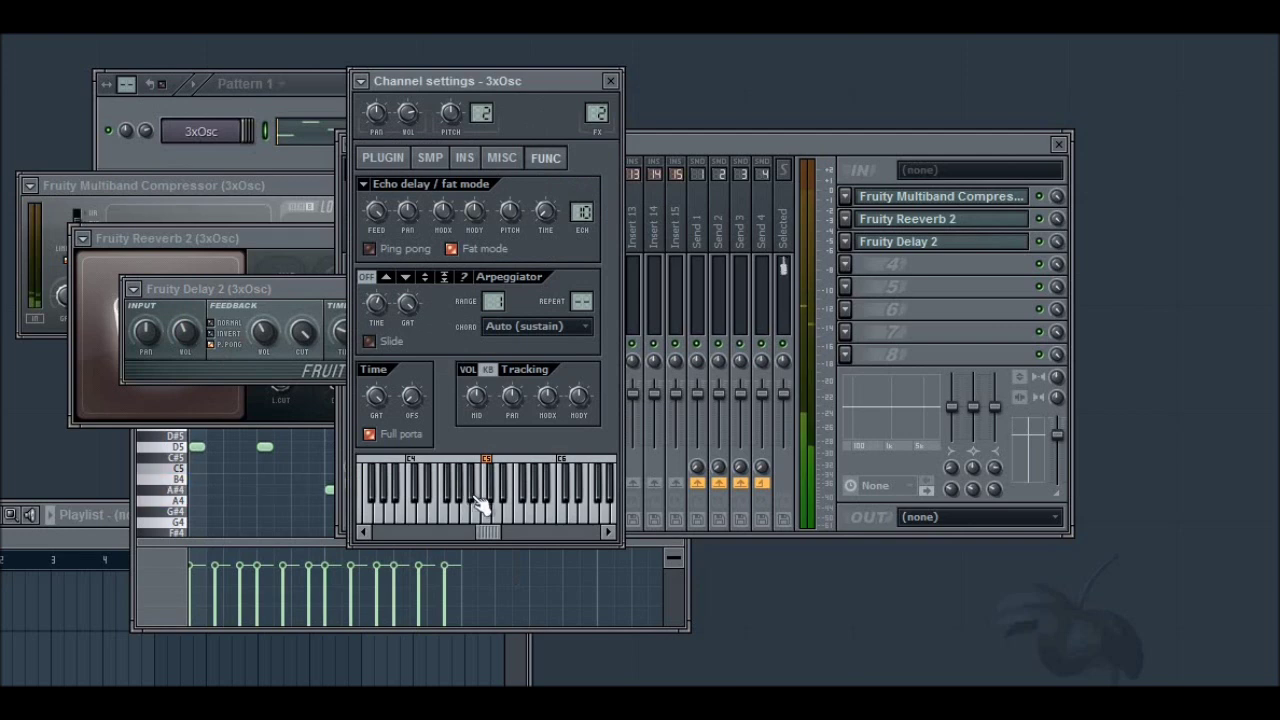
left_click(552, 514)
left_click(609, 517)
Play the pattern through the three-effect chain, then stop it
left_click(191, 332)
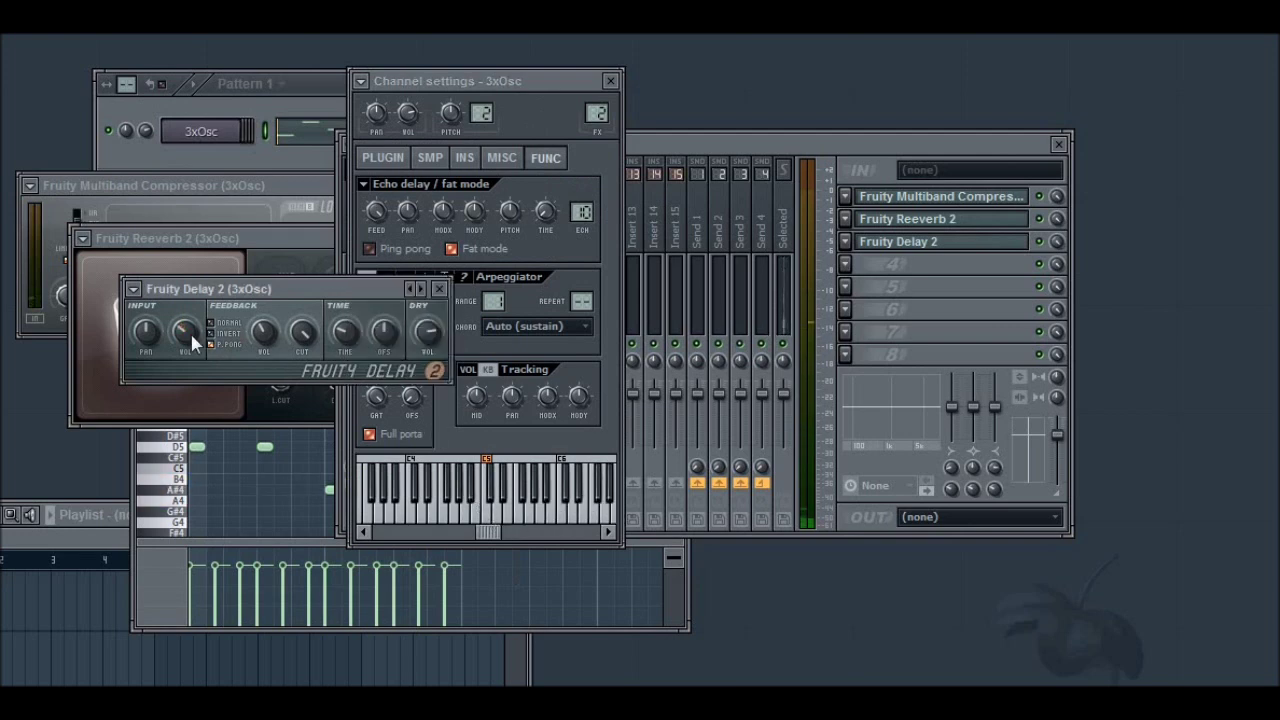
left_click(307, 91)
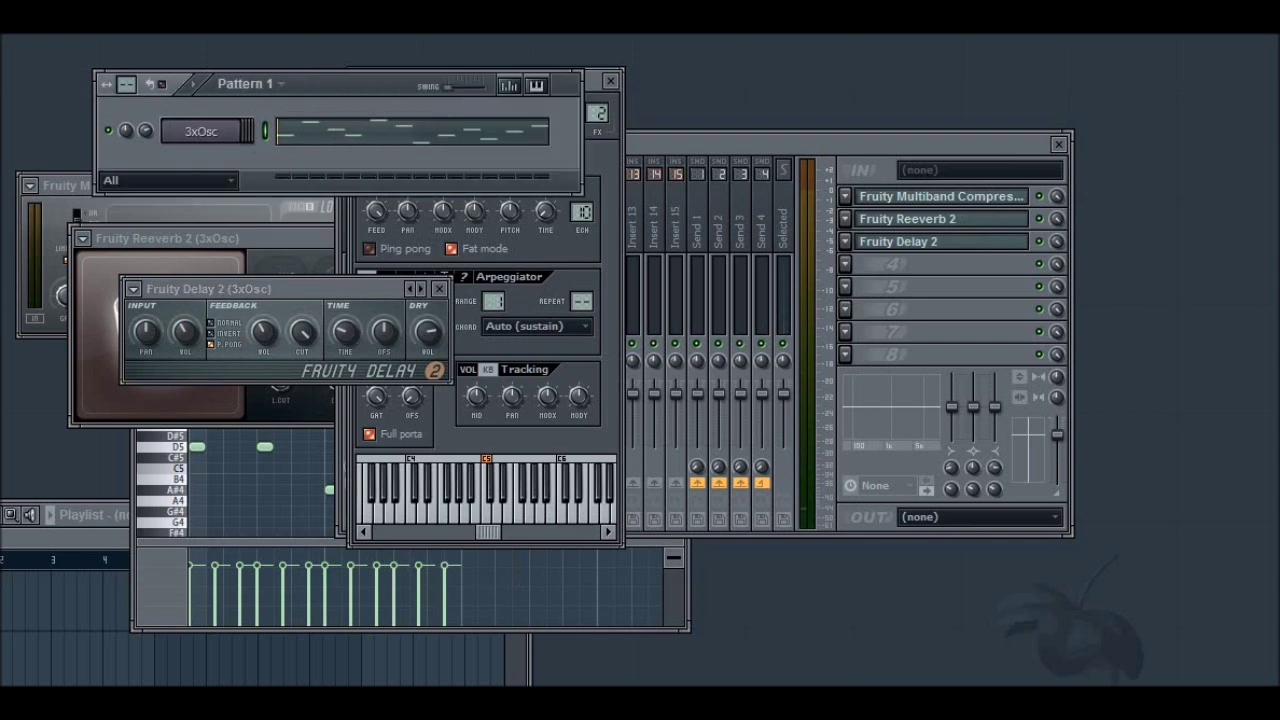
key("space")
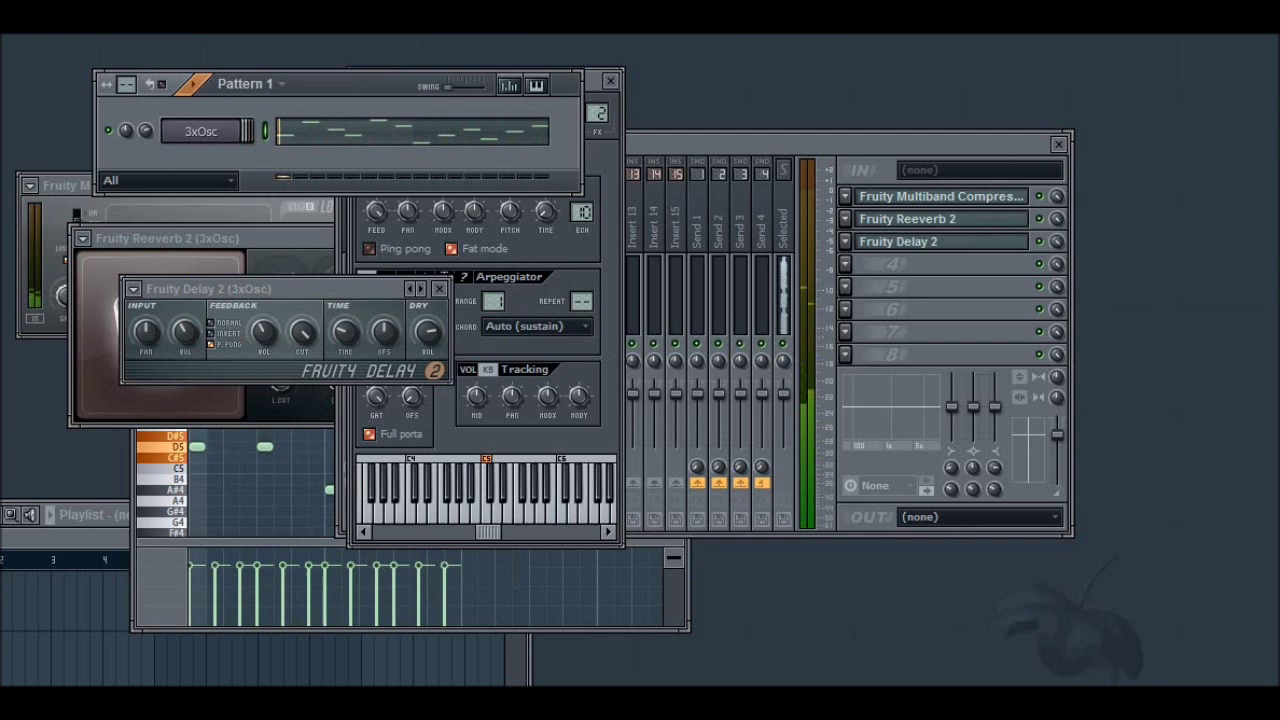
key("space")
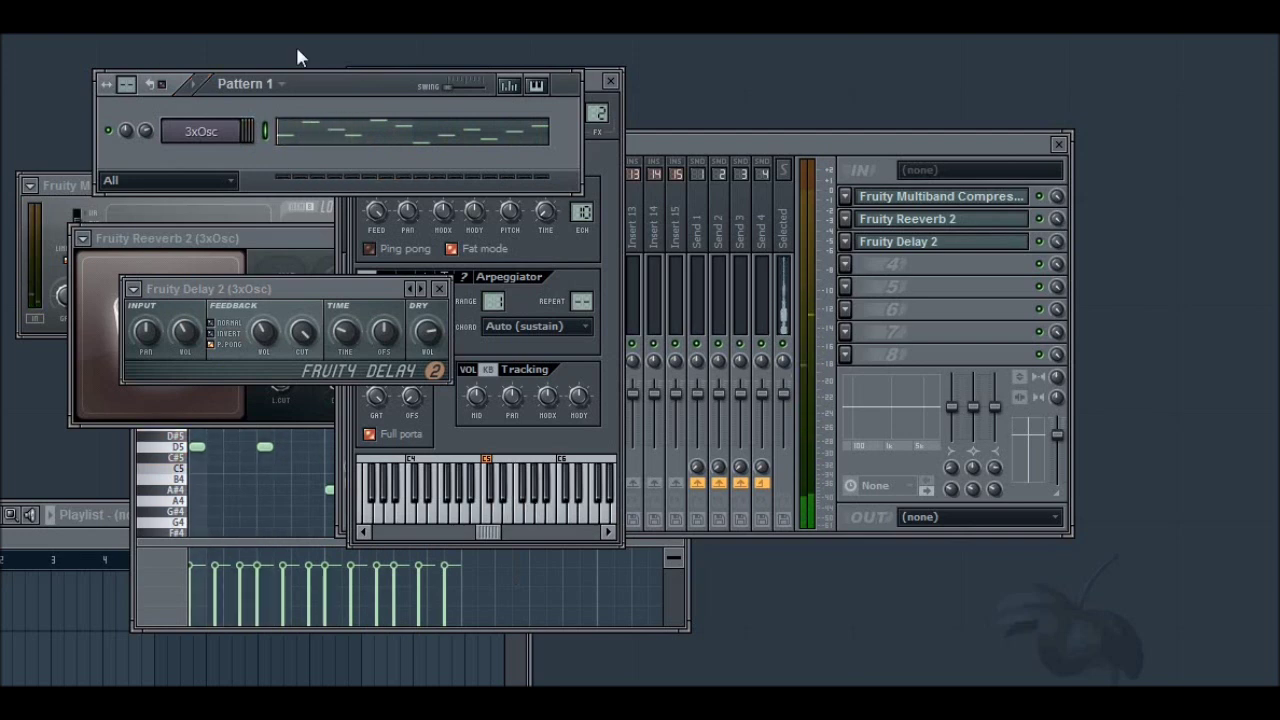
Add Fruity Parametric EQ 2 in slot 4, cutting lows with band 1 and raising bands 6 and 7
left_click(862, 265)
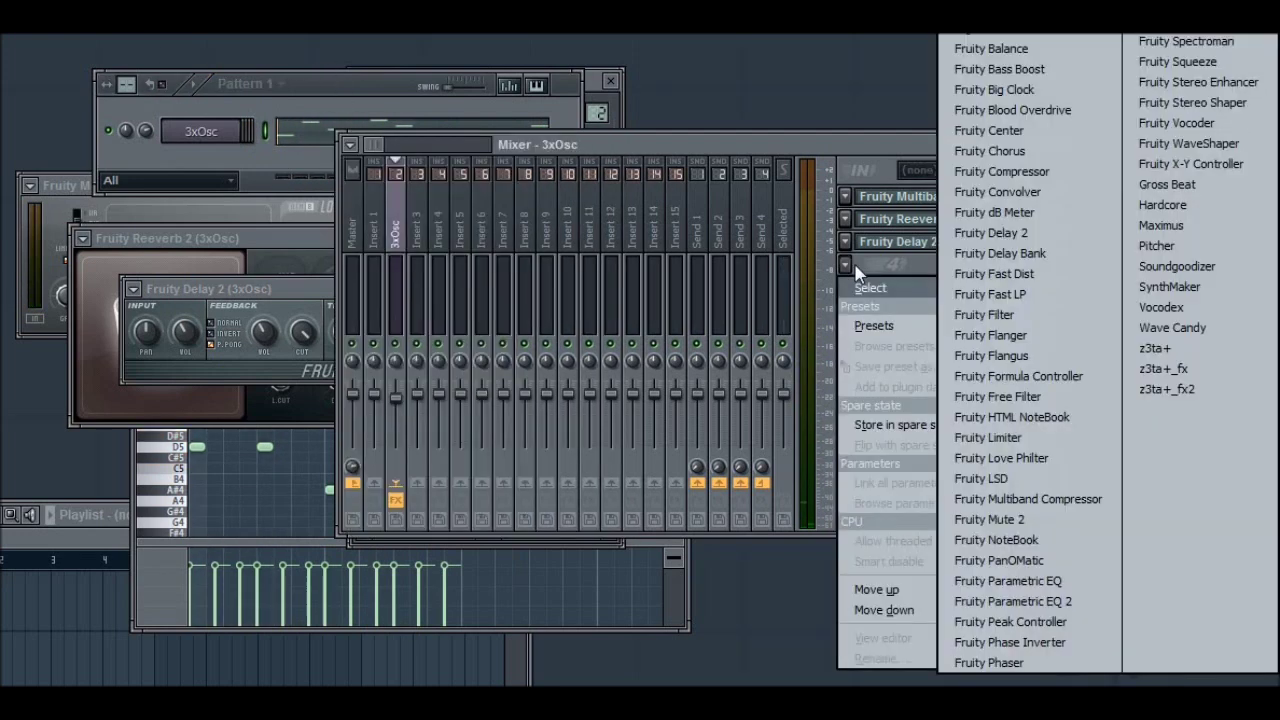
left_click(966, 602)
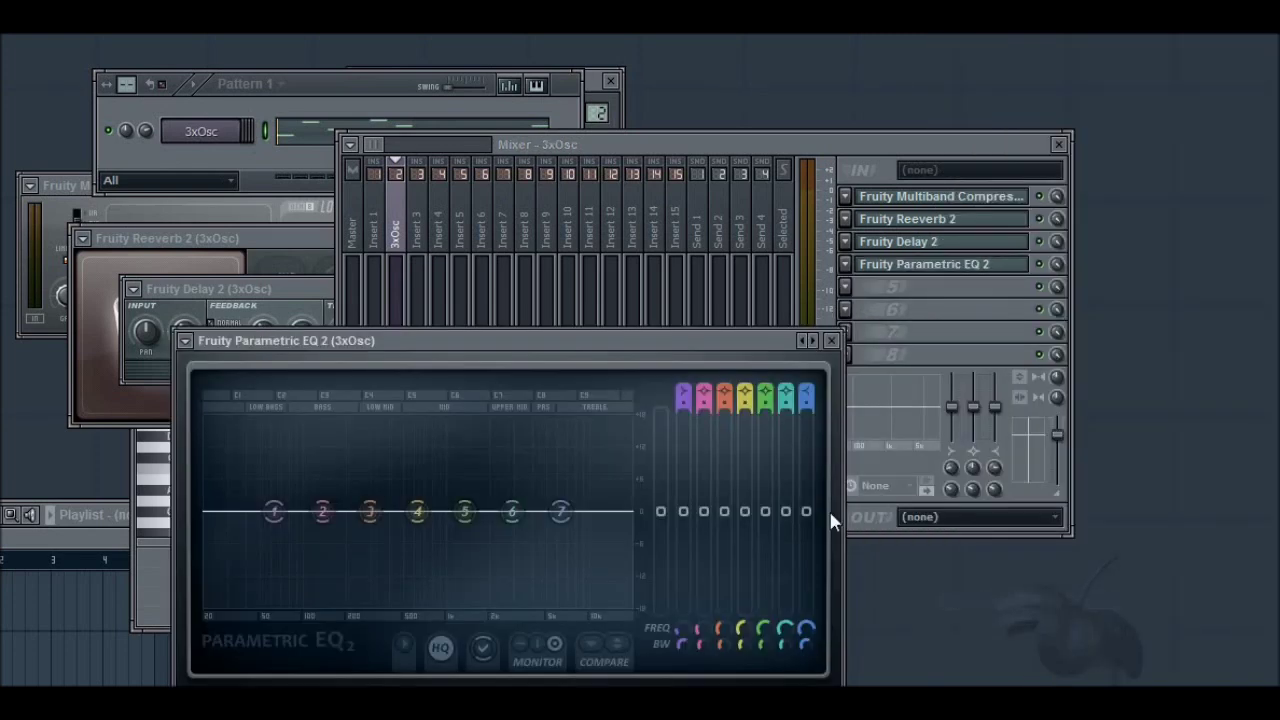
left_click_drag(435, 347, 417, 161)
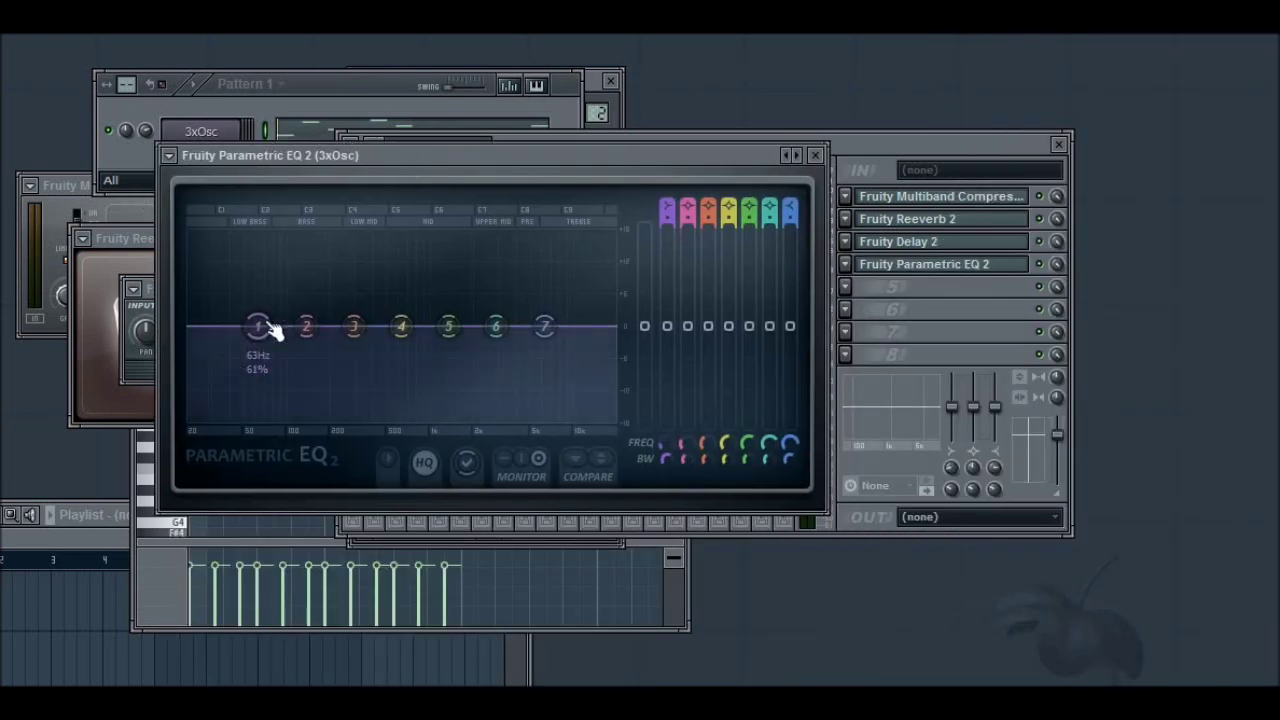
left_click_drag(258, 326, 205, 418)
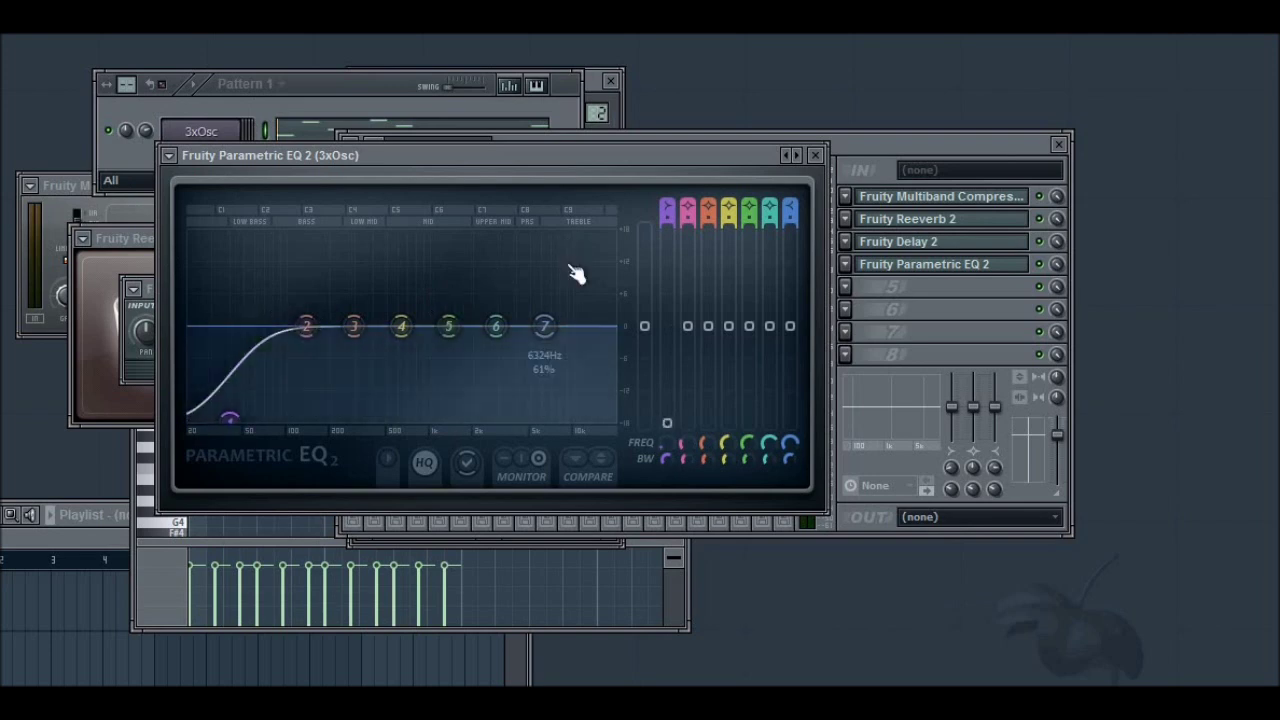
left_click_drag(543, 327, 553, 295)
mouse_move(496, 326)
left_mouse_down()
mouse_move(556, 290)
mouse_move(496, 312)
mouse_move(561, 287)
left_mouse_up()
Play the pattern to hear the EQ, then stop playback
left_click(352, 100)
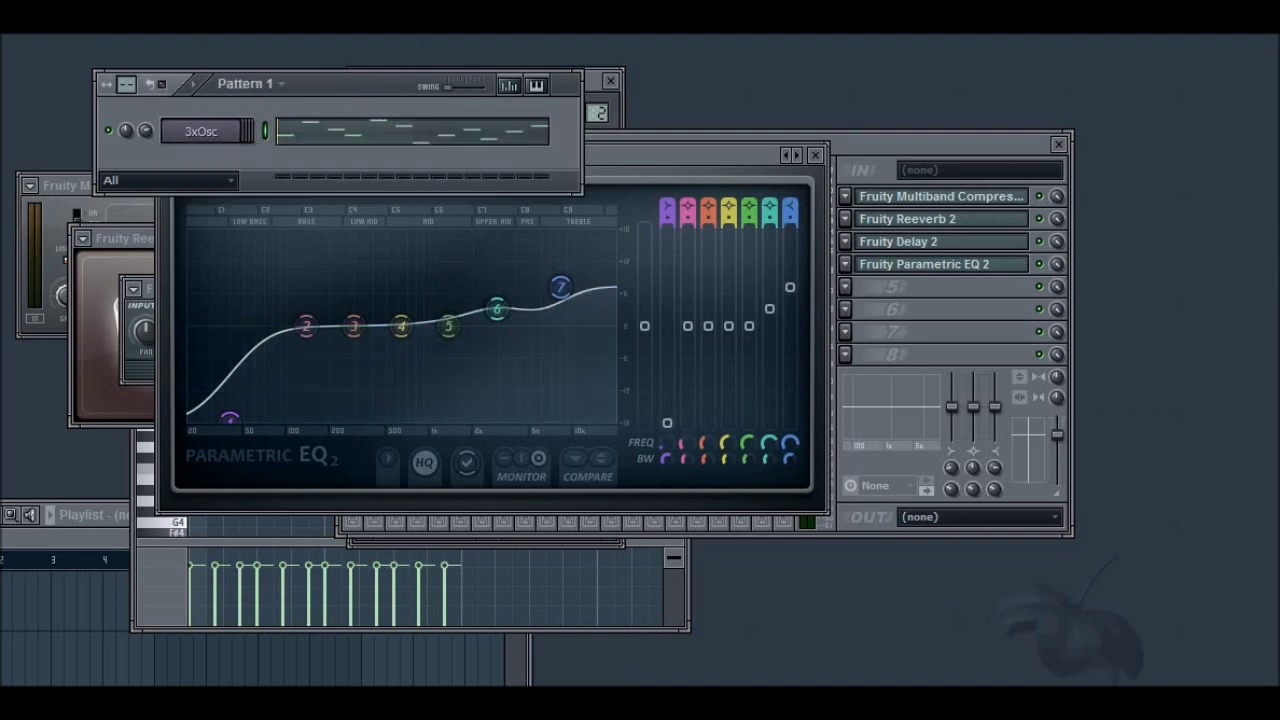
key("space")
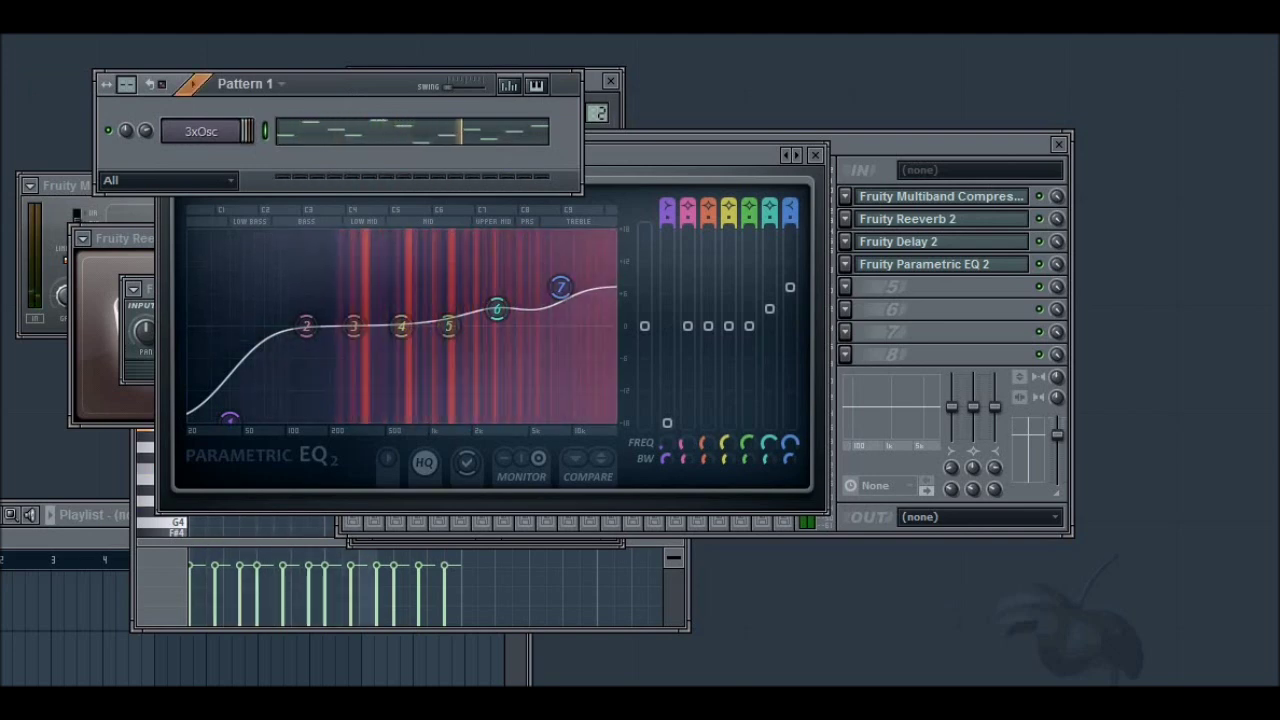
key("space")
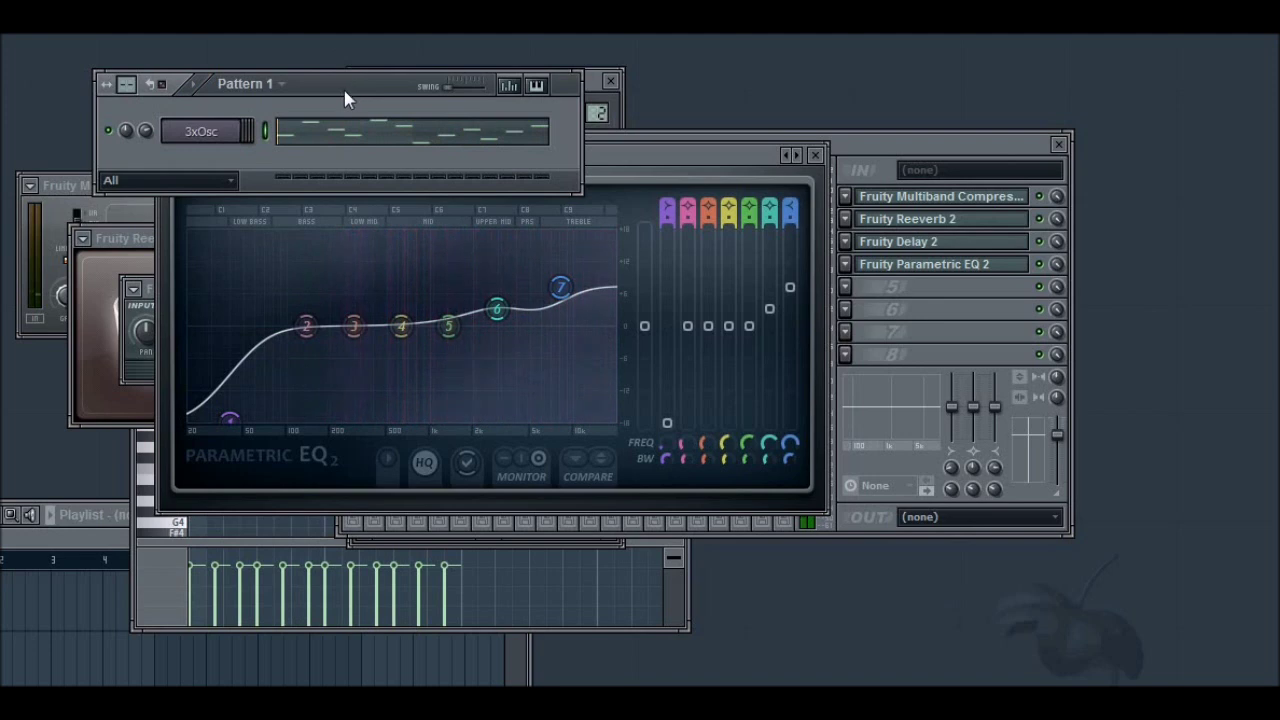
Insert a new 3x Osc channel from the channel menu and audition it on a few notes
right_click(224, 147)
mouse_move(313, 358)
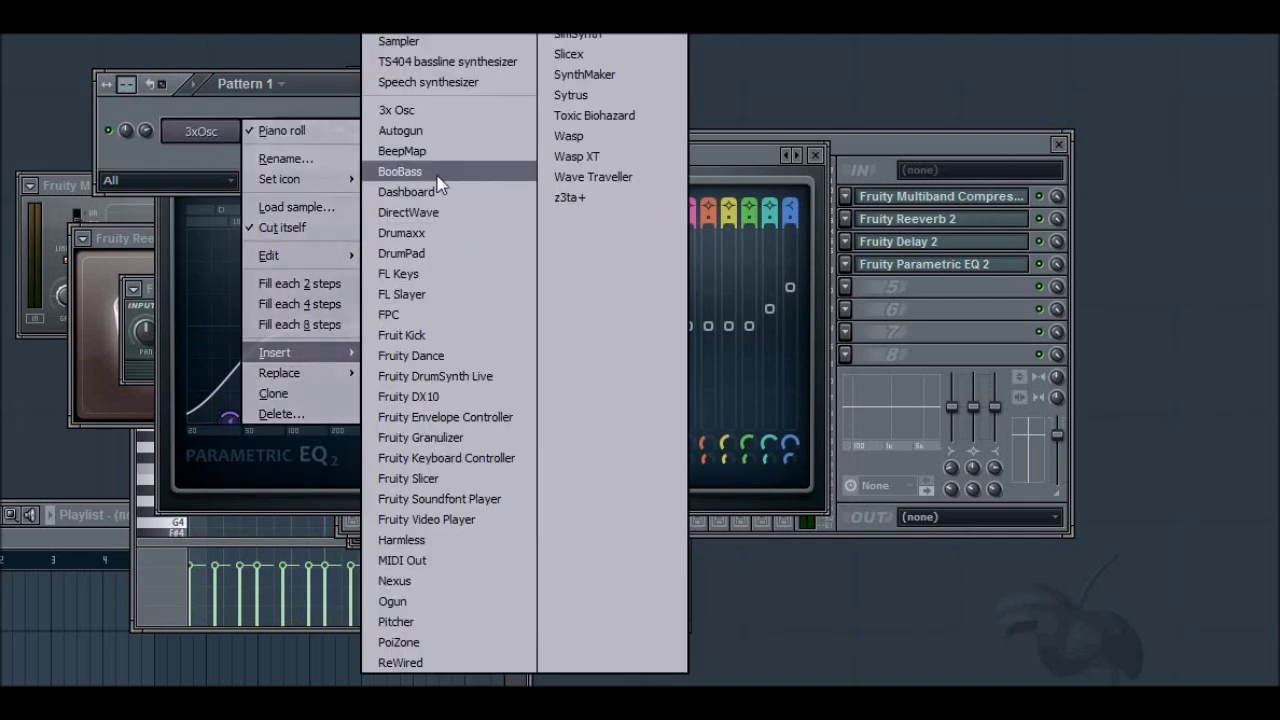
left_click(444, 112)
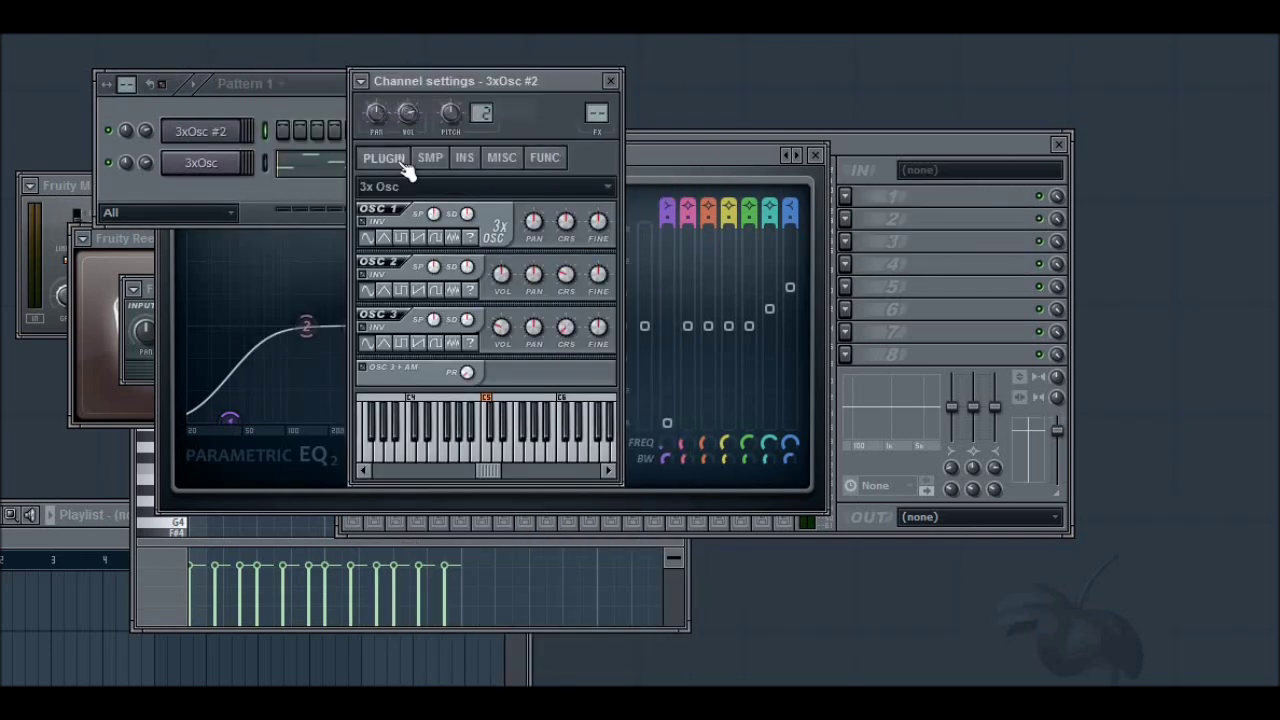
left_click(300, 101)
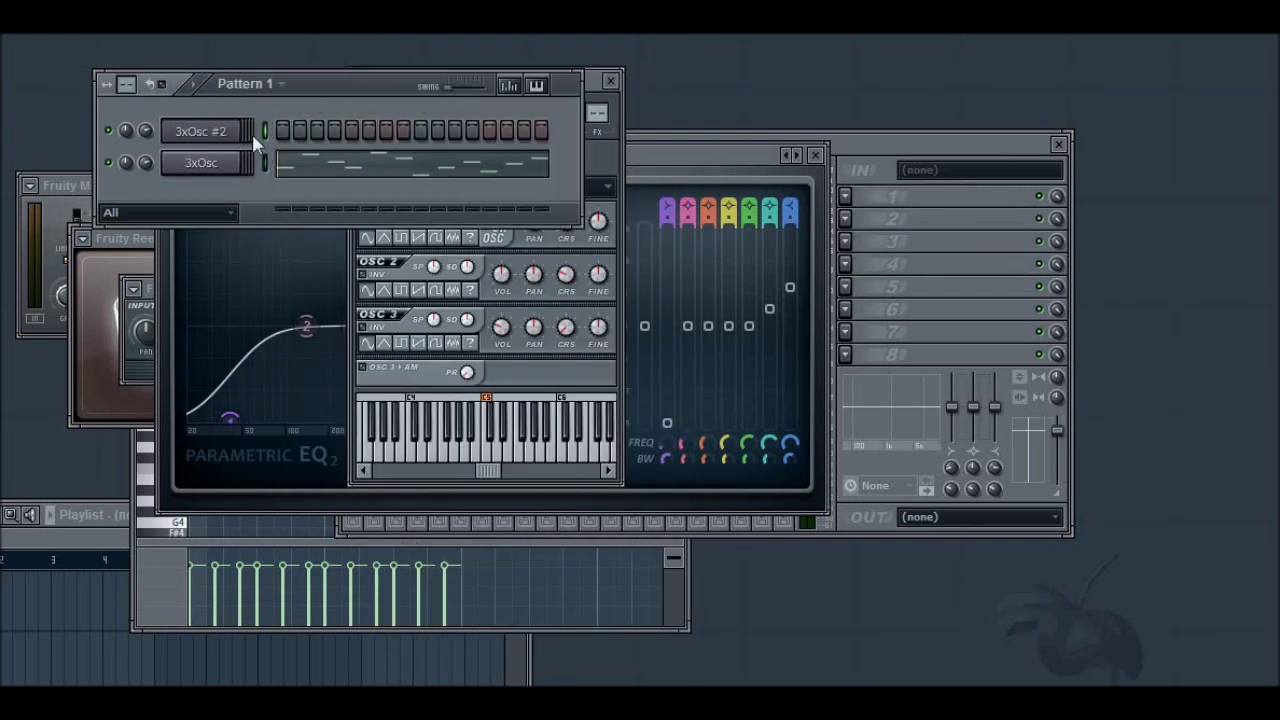
left_click(598, 82)
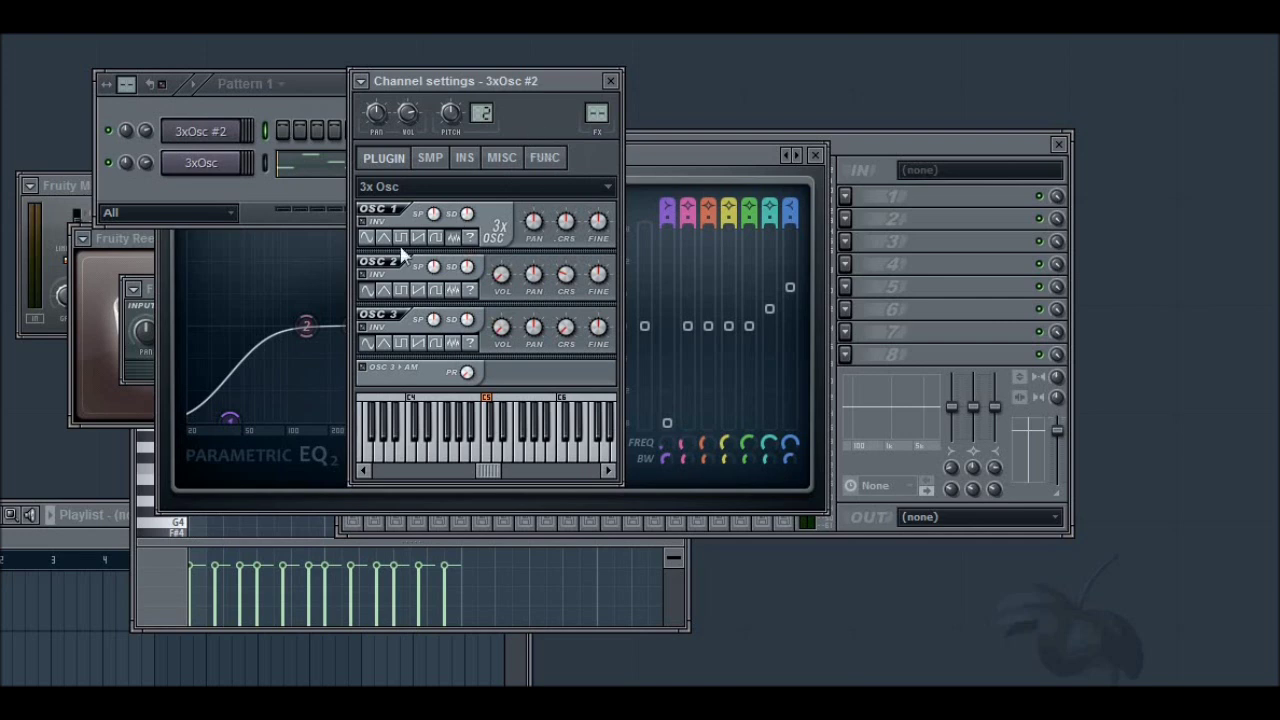
left_click_drag(500, 418, 571, 440)
left_click(151, 155)
Insert a Layer channel into Pattern 1 via the channel menu
right_click(208, 163)
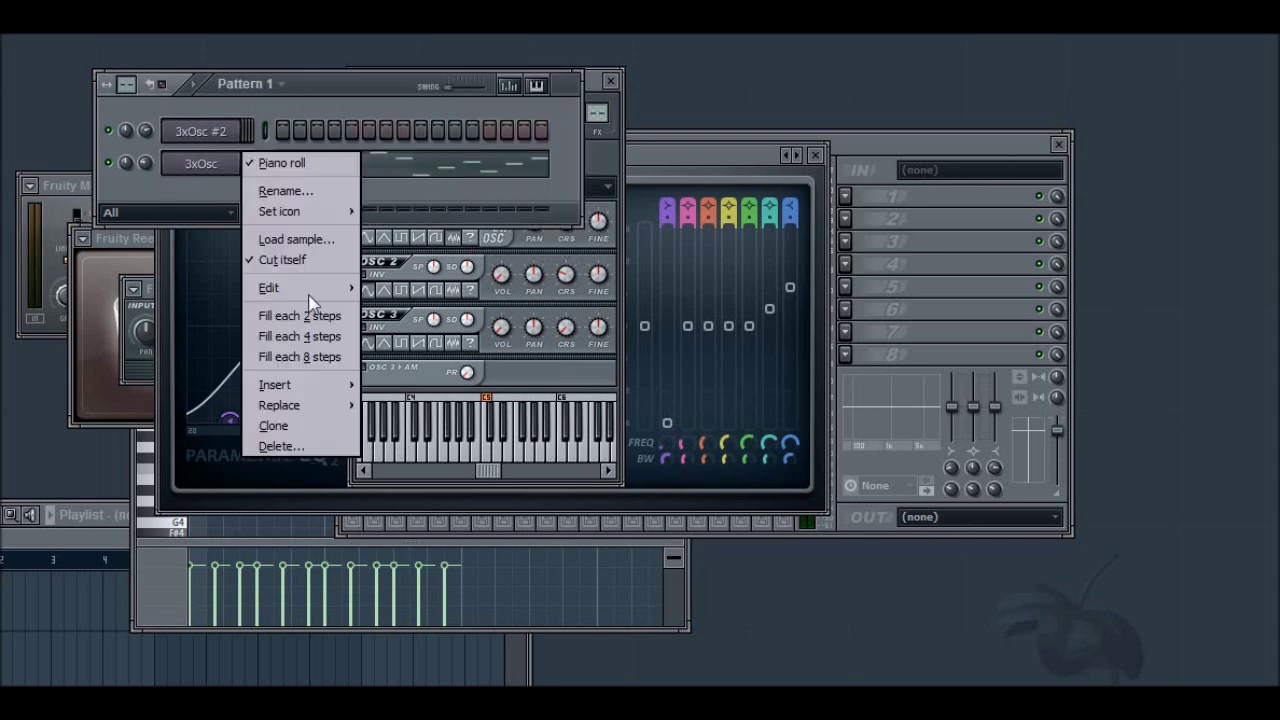
mouse_move(320, 386)
left_click(400, 41)
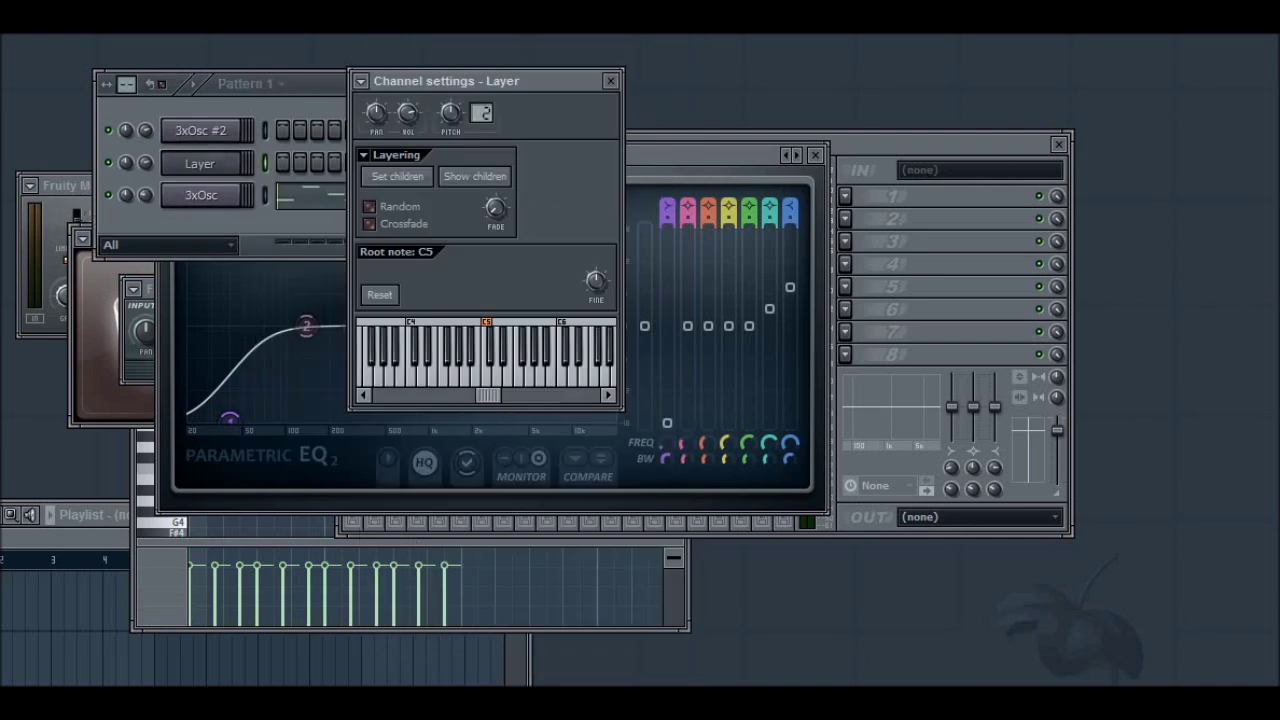
left_click(309, 100)
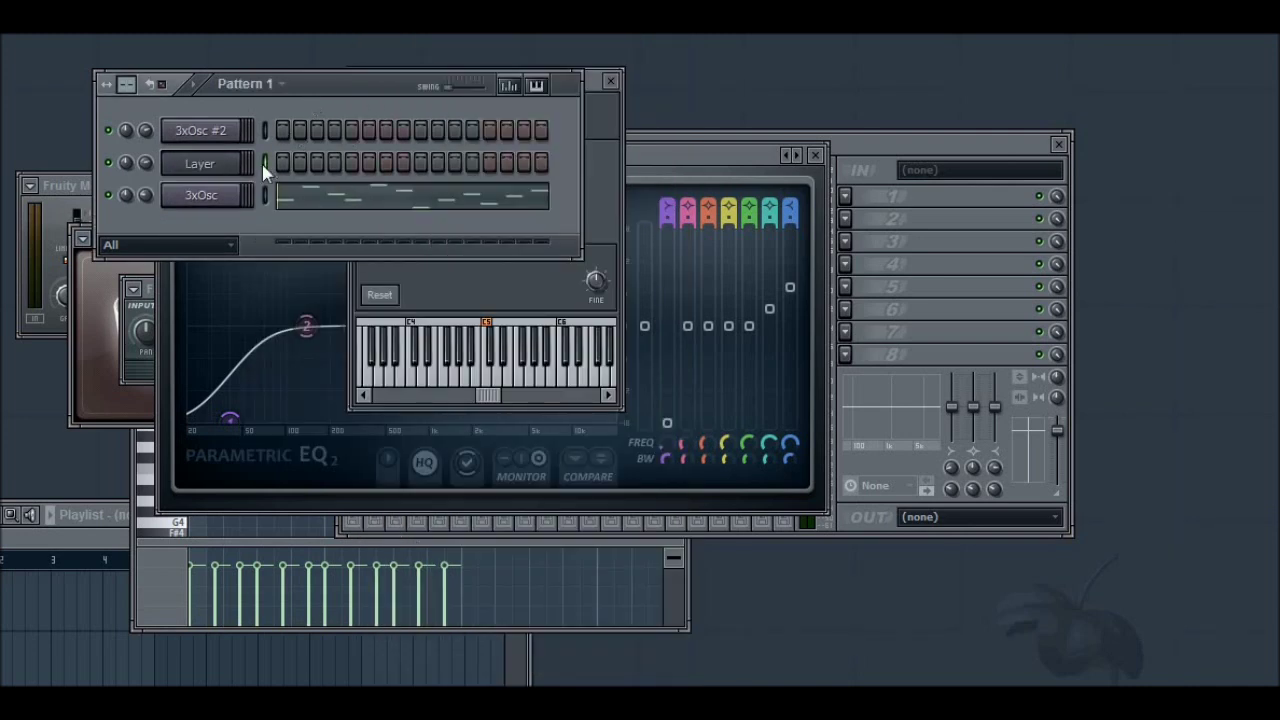
left_click(469, 274)
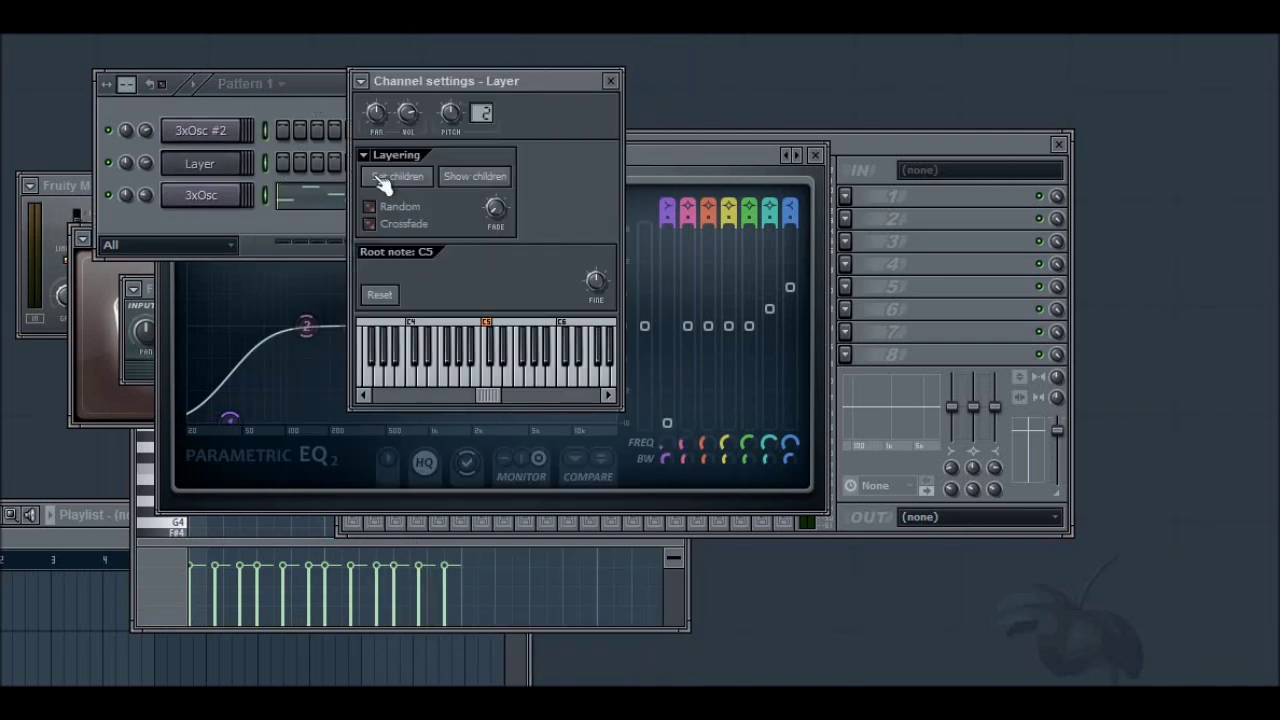
Set the selected 3xOsc channels as the Layer's children and undo the old 3xOsc notes
left_click(270, 137)
left_click(265, 196)
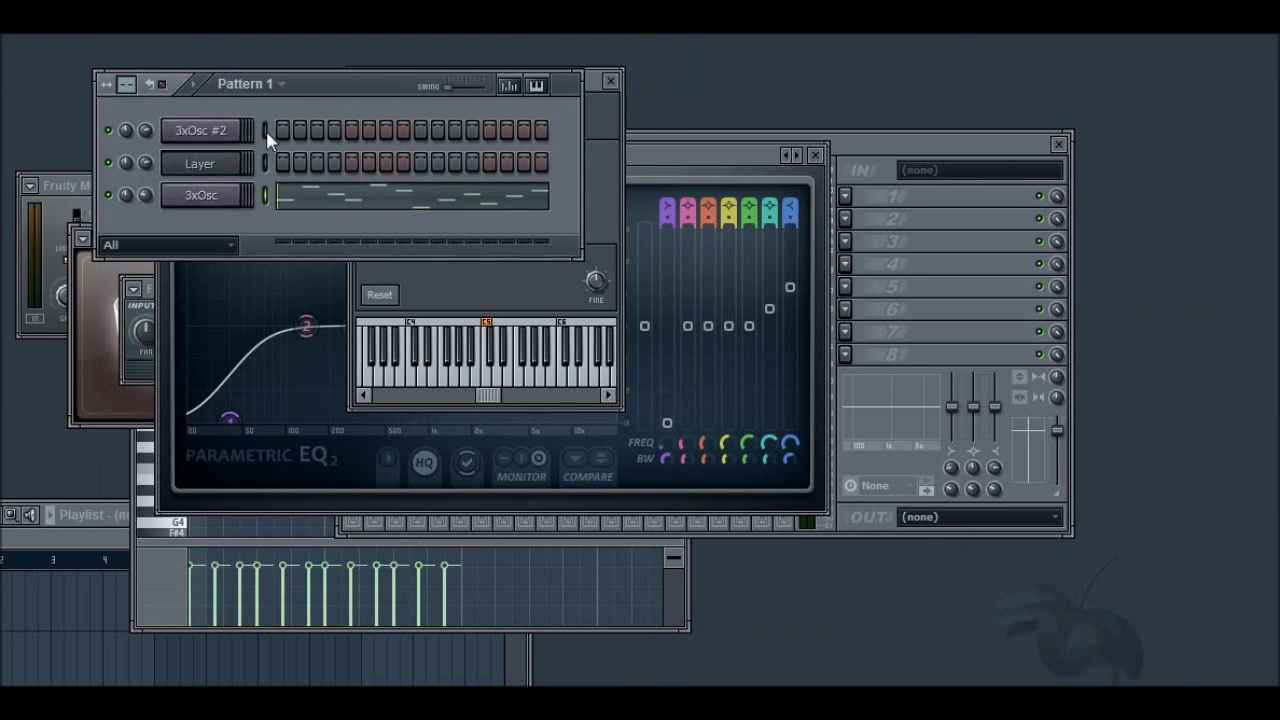
left_click(418, 272)
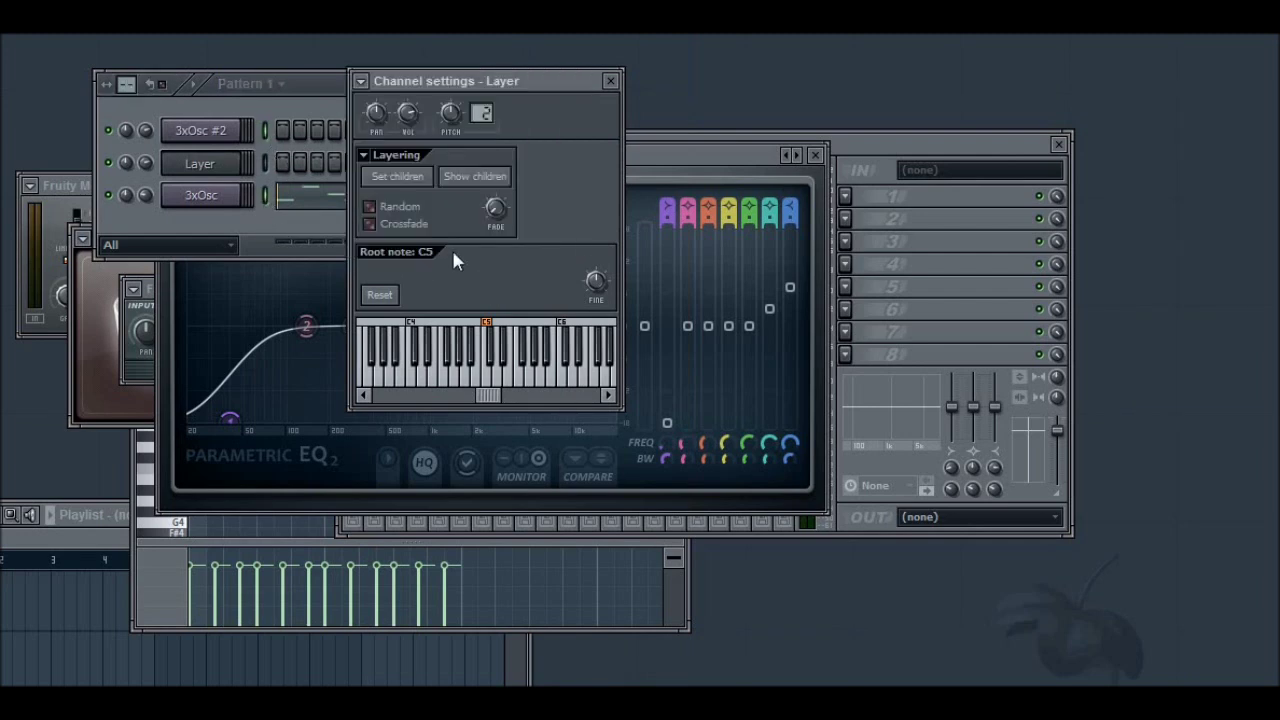
left_click(408, 188)
left_click(309, 120)
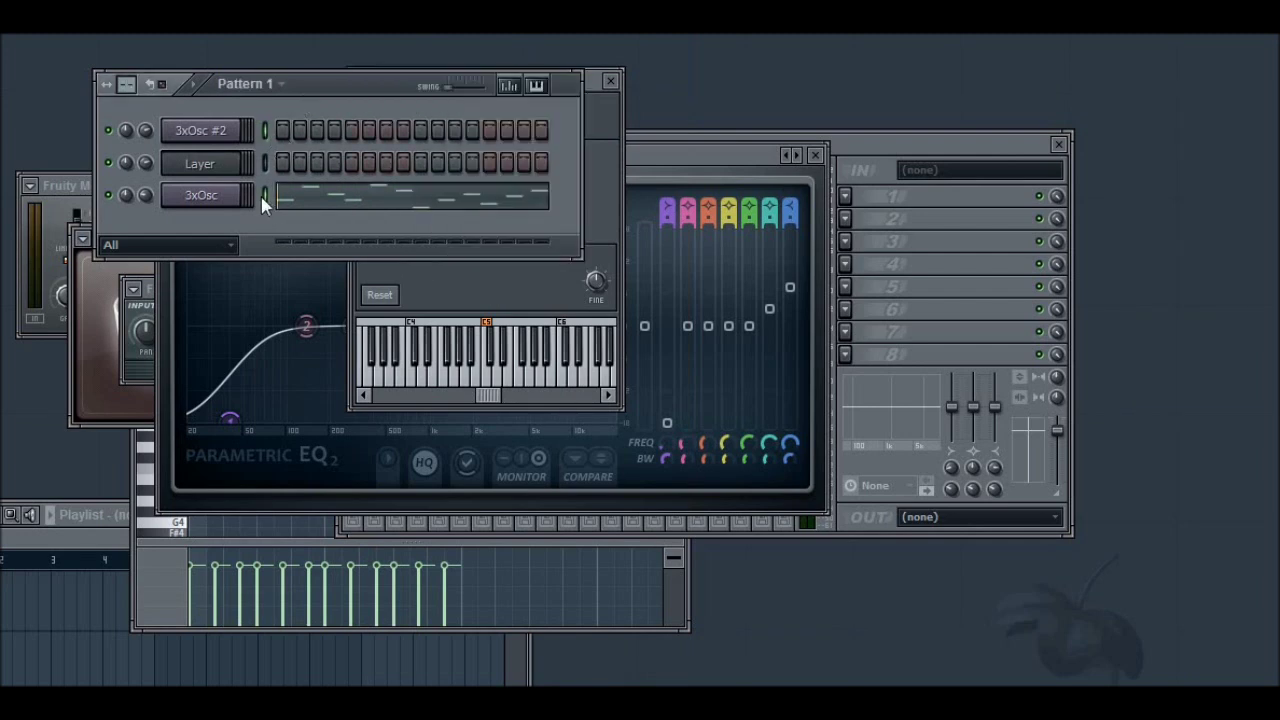
key("ctrl+z")
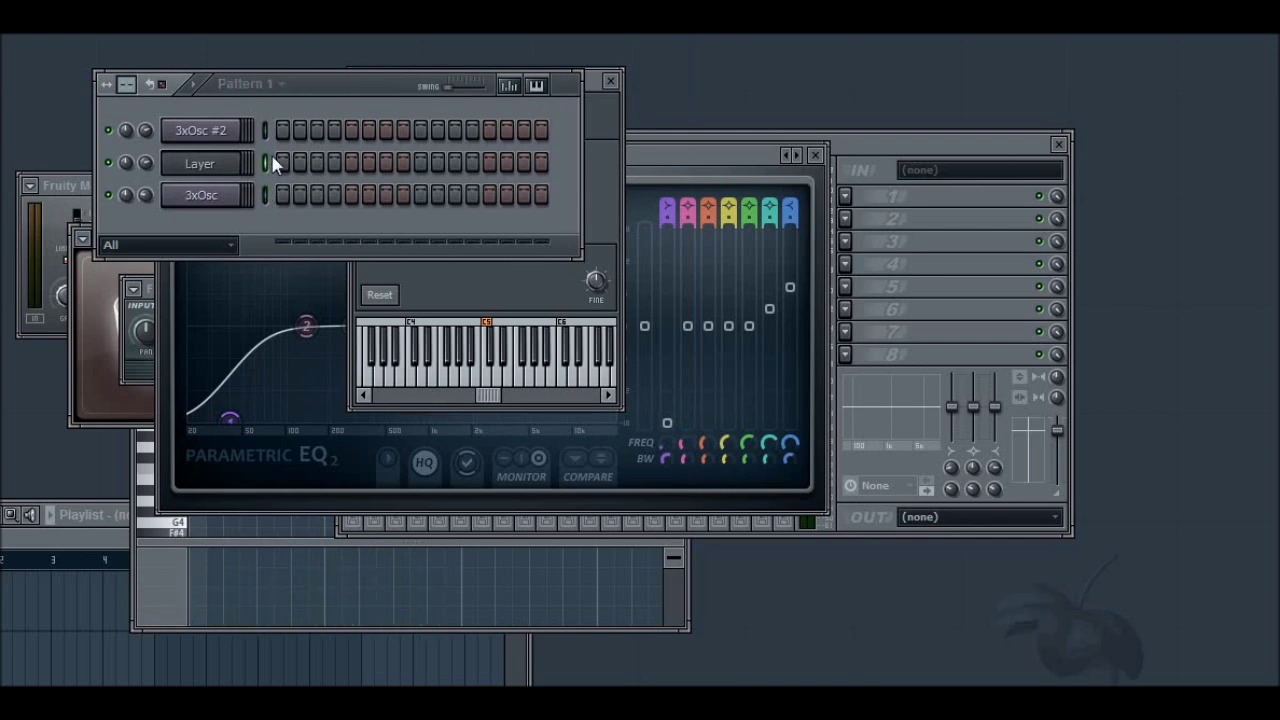
In the Layer's piano roll, draw notes on beats 1–4 plus one higher note
right_click(240, 163)
left_click(272, 166)
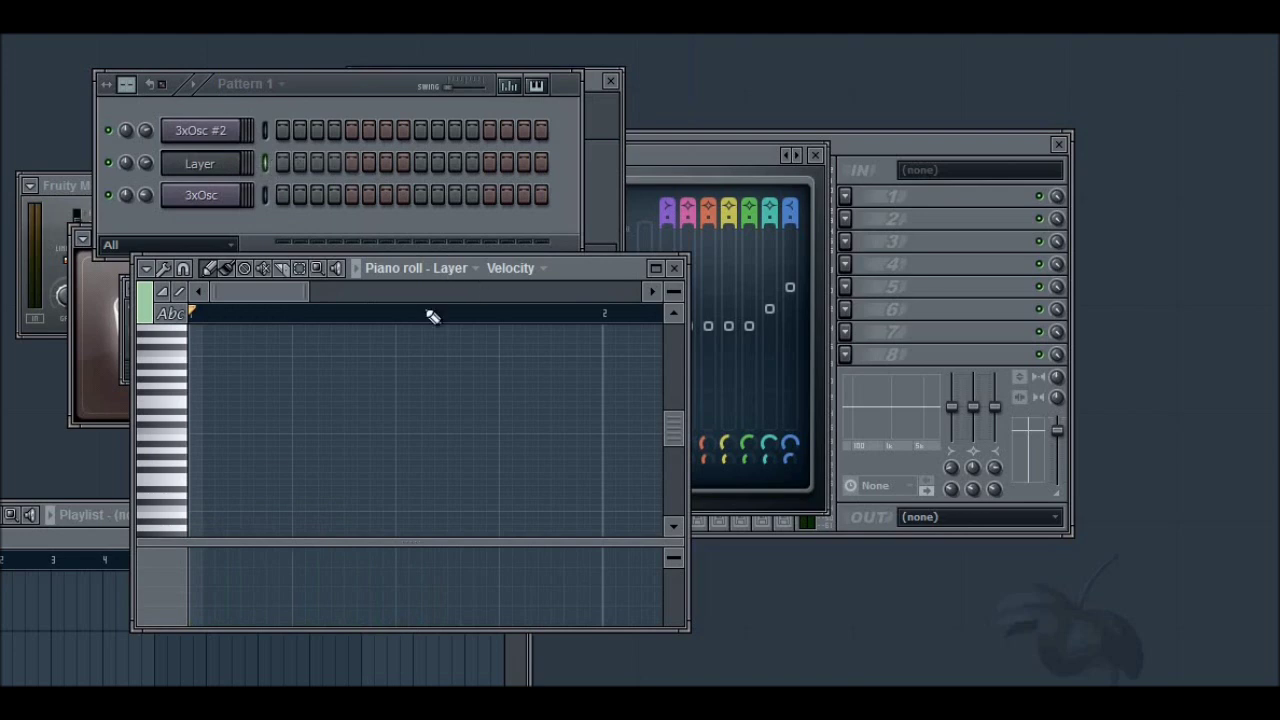
left_click_drag(199, 437, 194, 419)
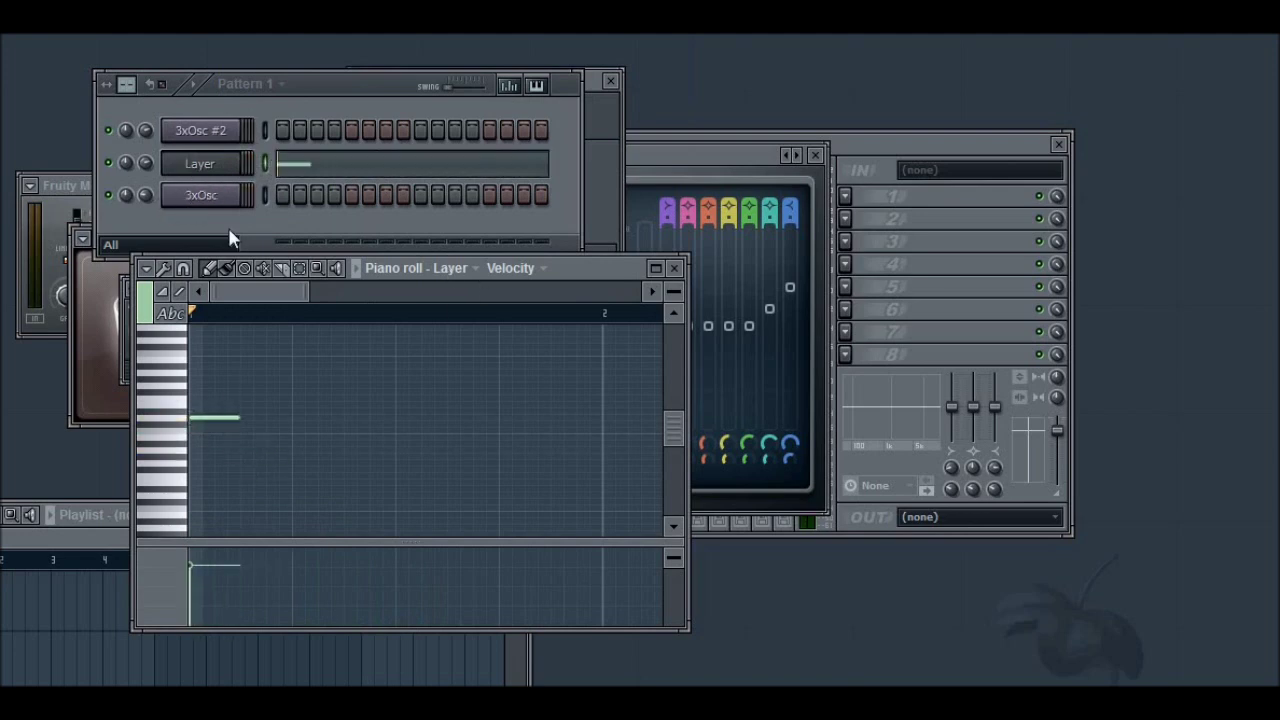
left_click(298, 420)
left_click(410, 420)
left_click(458, 342)
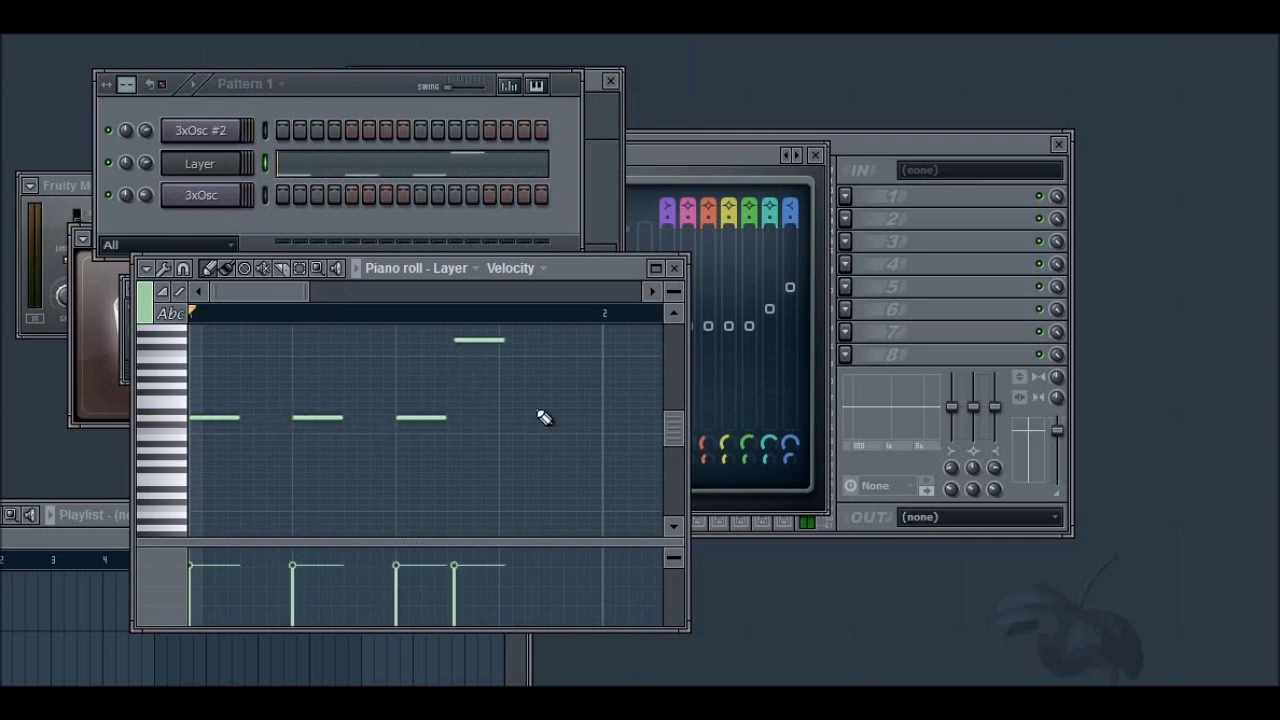
left_click_drag(474, 340, 467, 340)
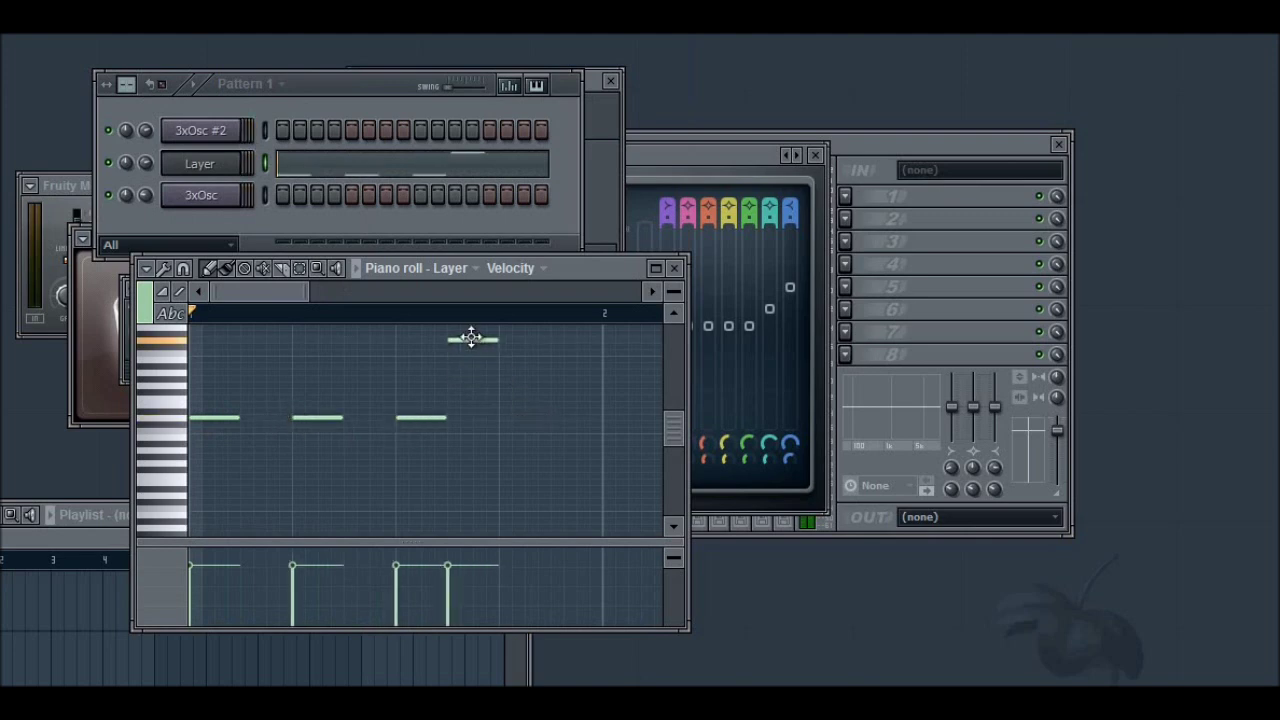
left_click(543, 420)
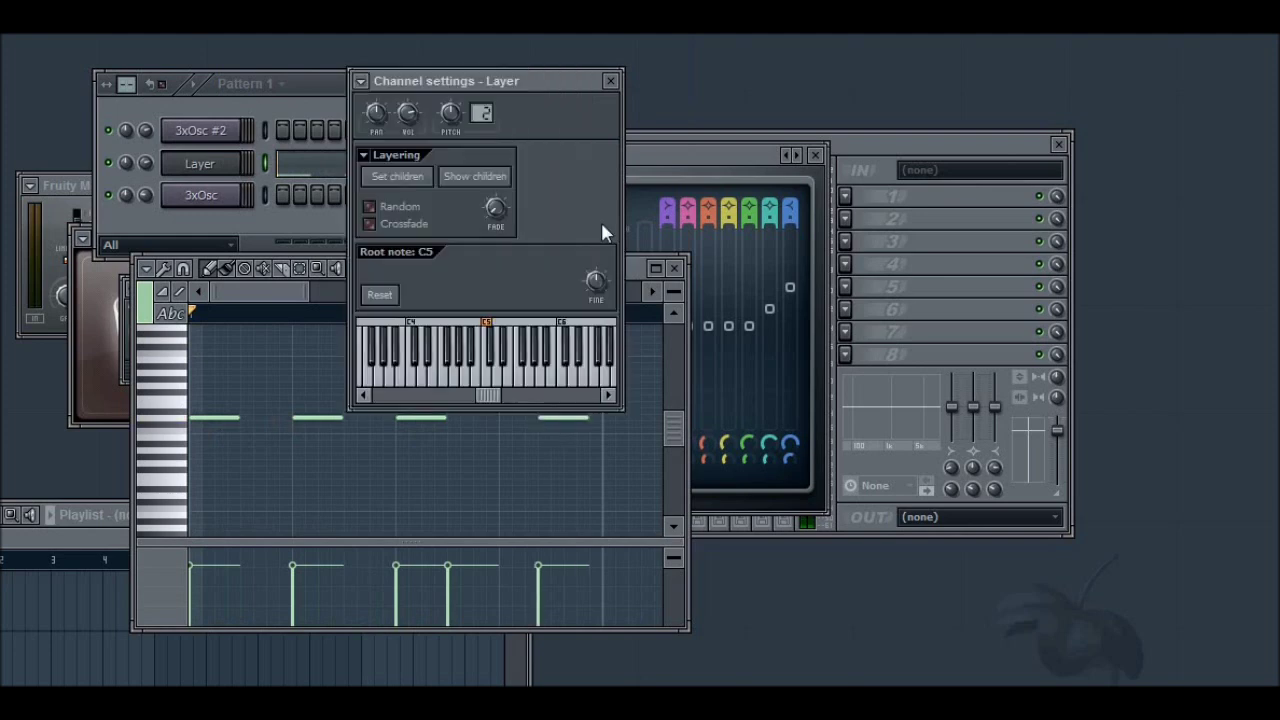
Show the 3xOsc channel and bring up its mixer insert
left_click(195, 199)
left_click(143, 136)
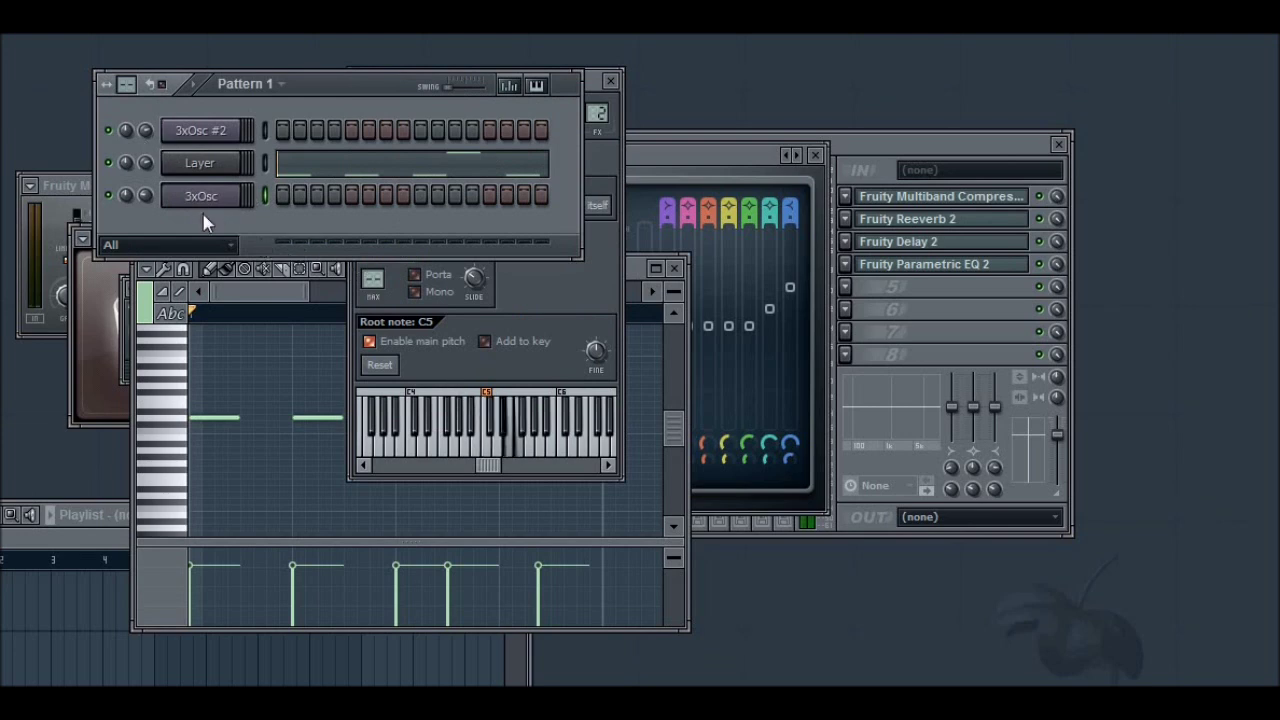
left_click(874, 166)
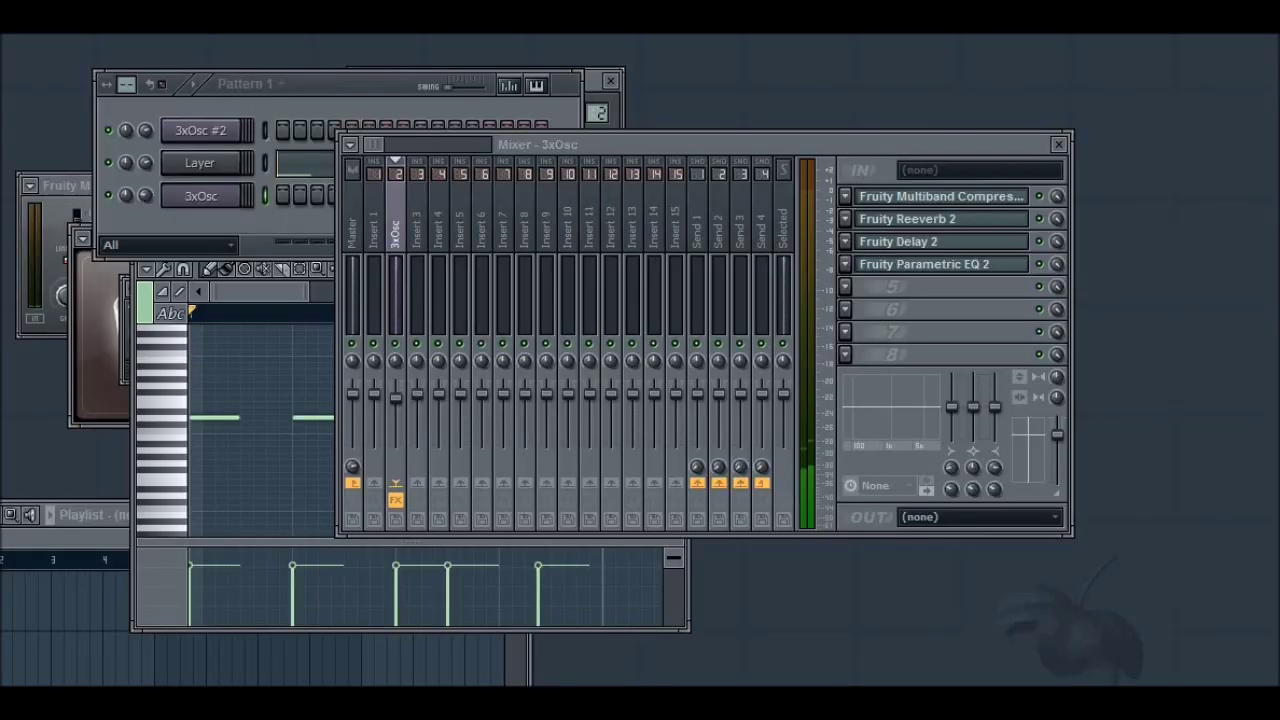
Adjust the volume knobs of the 3xOsc and 3xOsc #2 channels
left_click(143, 196)
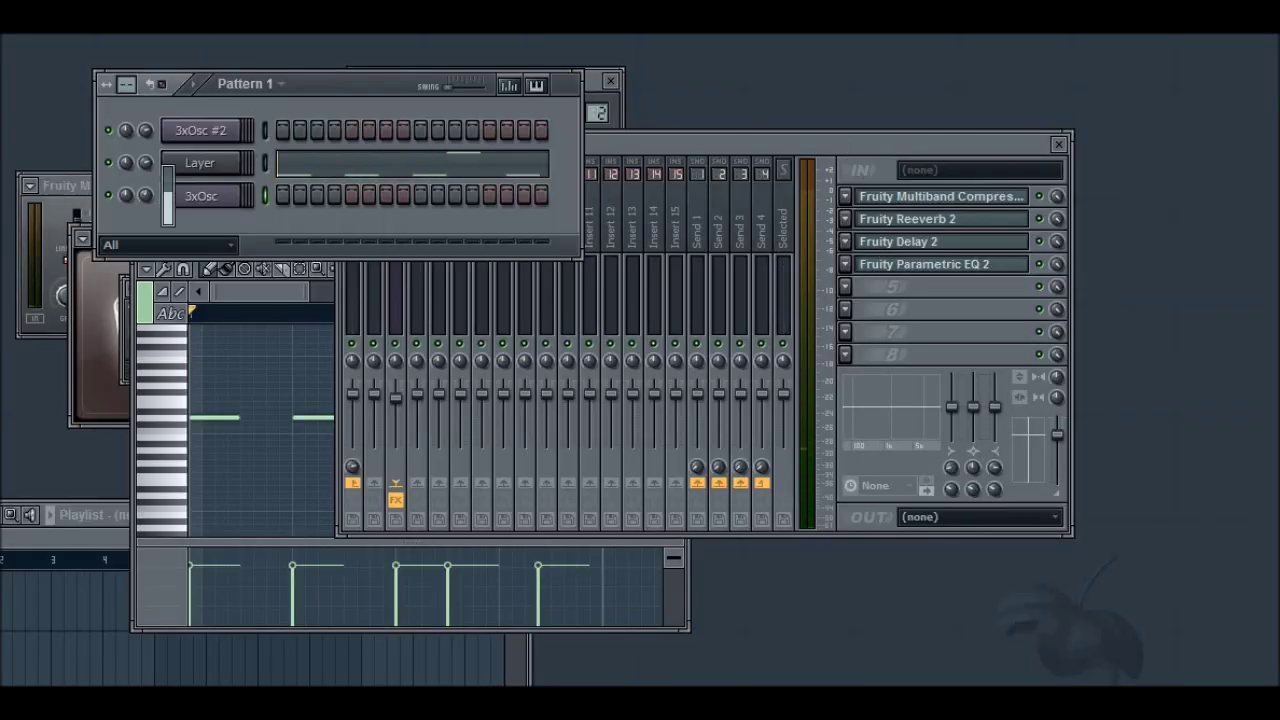
left_click(145, 131)
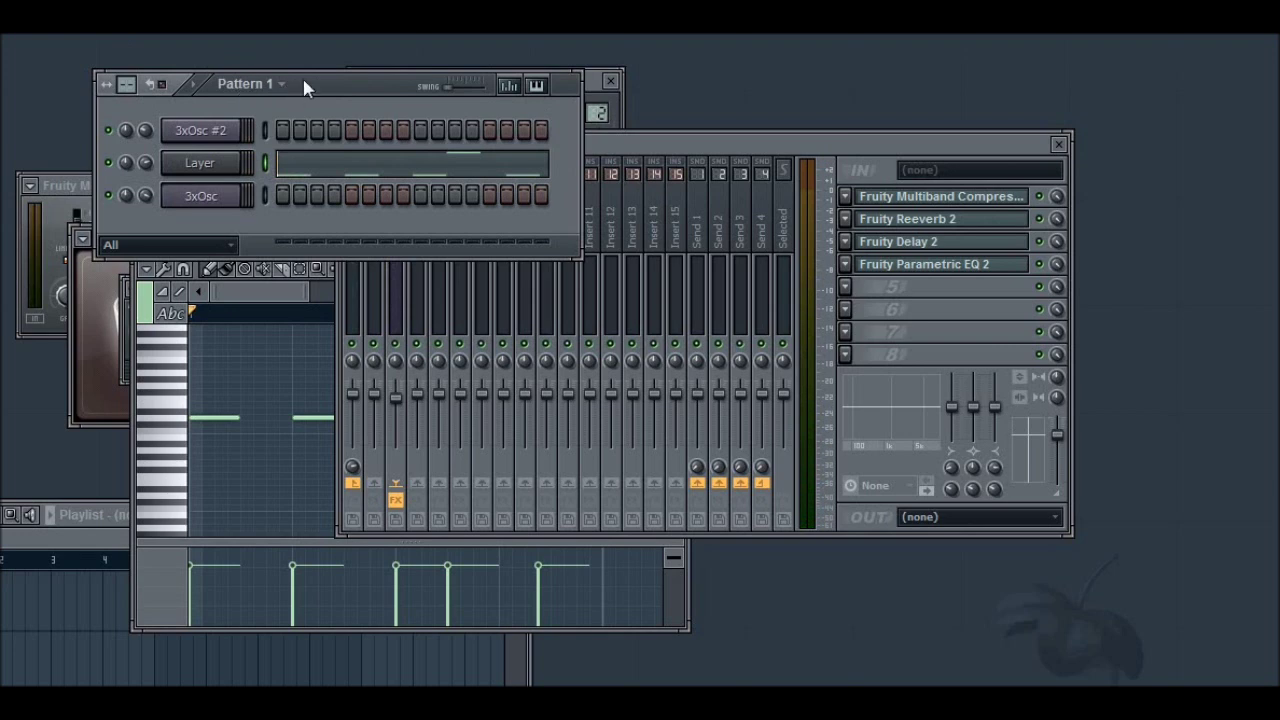
Shift the 3xOsc channel settings window left, leaving the Pattern 1 channel rack in front
left_click(599, 73)
left_click(305, 103)
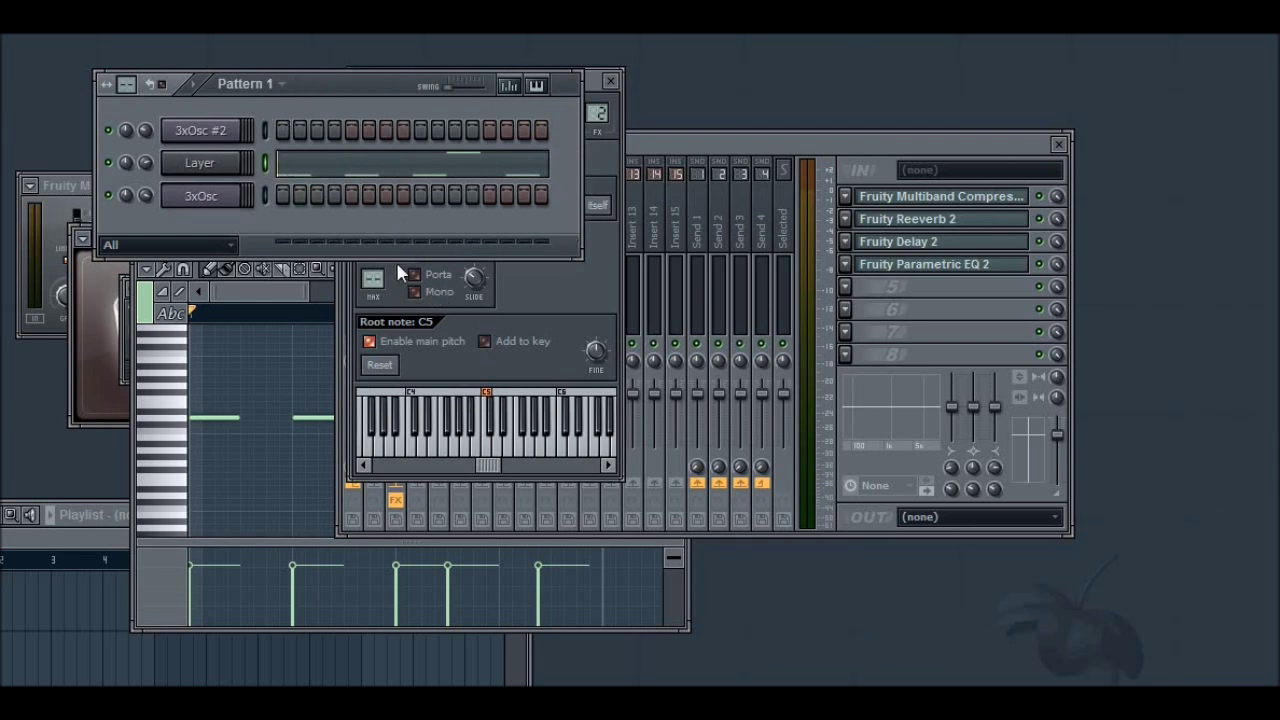
left_click_drag(598, 95, 356, 126)
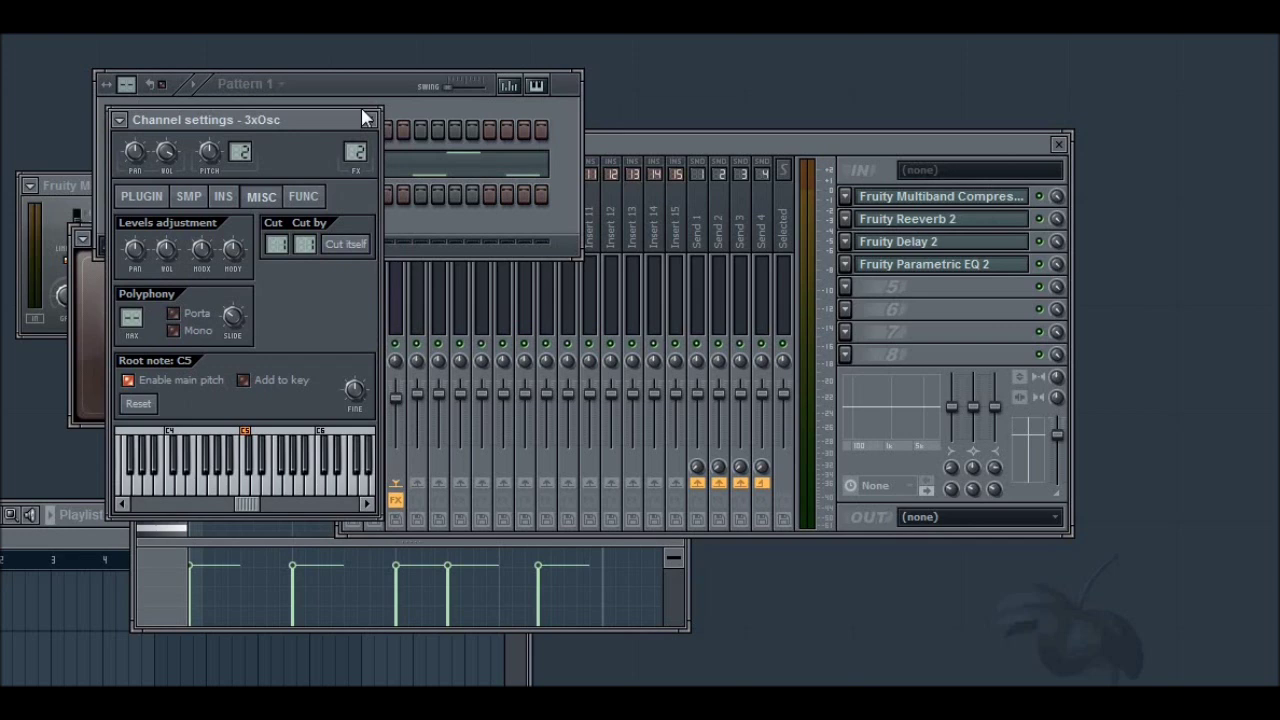
left_click(616, 156)
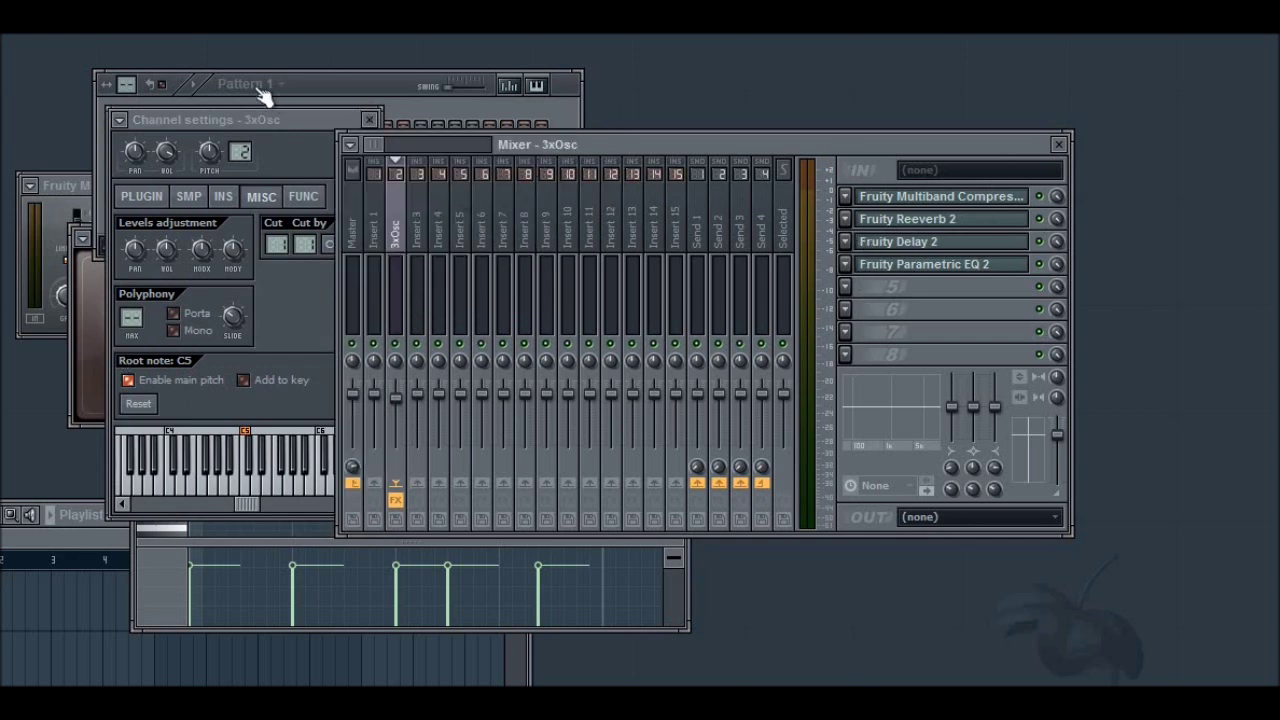
left_click(341, 89)
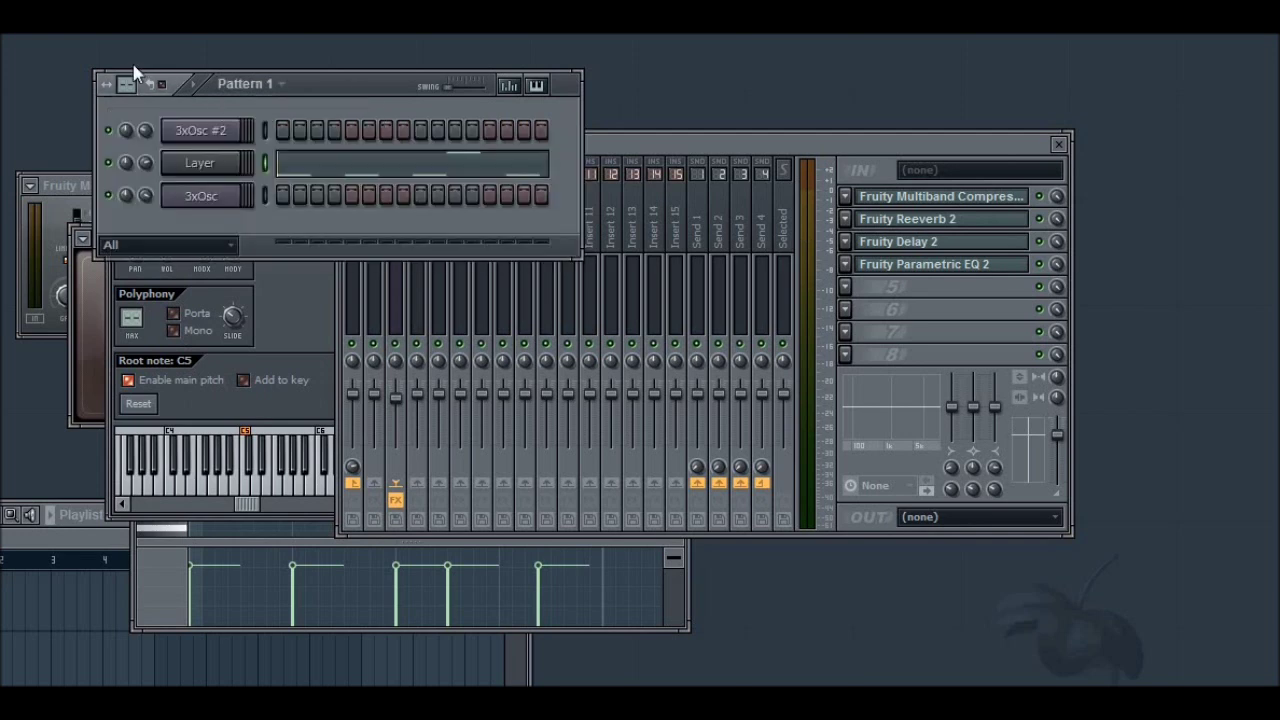